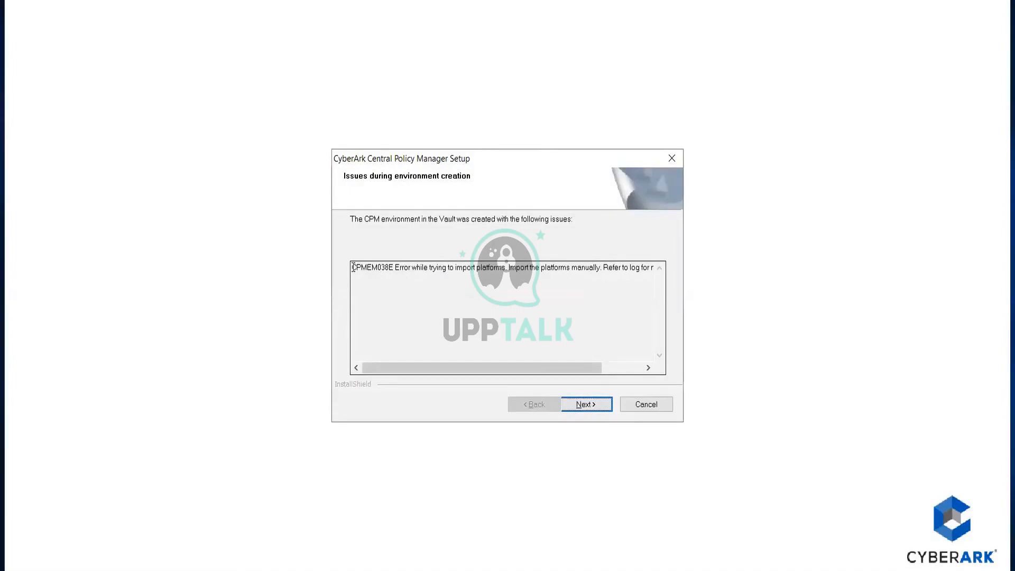
# Step: Read the CPMEM038E platform-import error, then continue so setup installs plug-ins and starts the service
pyautogui.moveTo(354, 267); pyautogui.dragTo(498, 273)
pyautogui.click(523, 331)
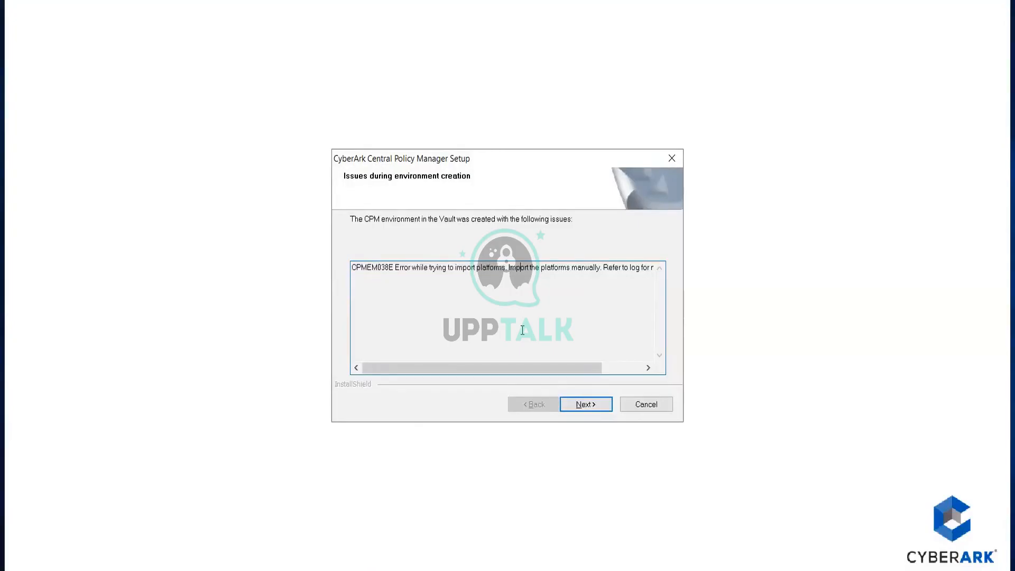
pyautogui.click(604, 372)
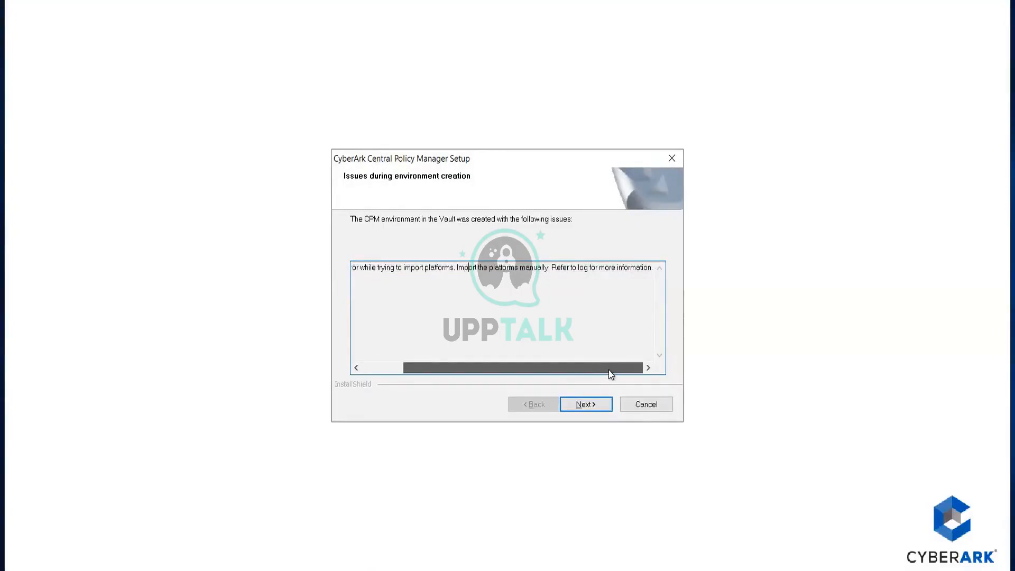
pyautogui.click(592, 403)
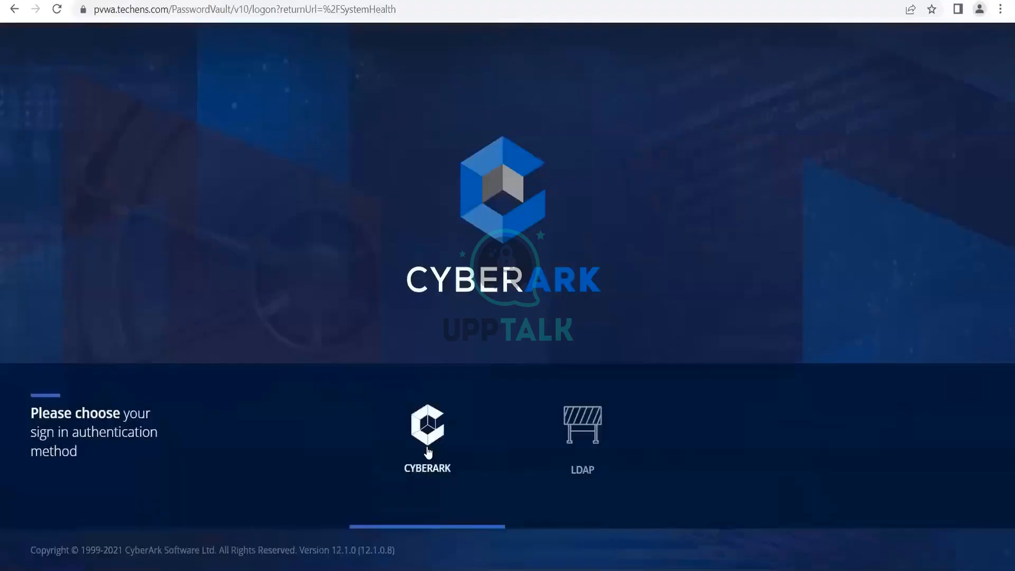
# Step: Sign in to PVWA as Administrator with CyberArk authentication and review the System Health page
pyautogui.click(430, 444)
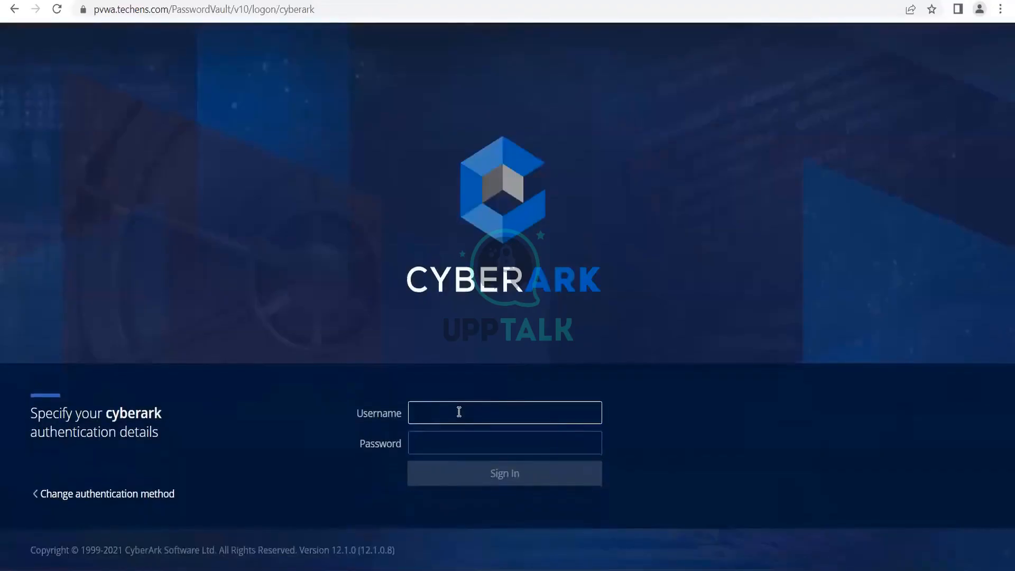
pyautogui.write('Administrator')
pyautogui.press('Tab')
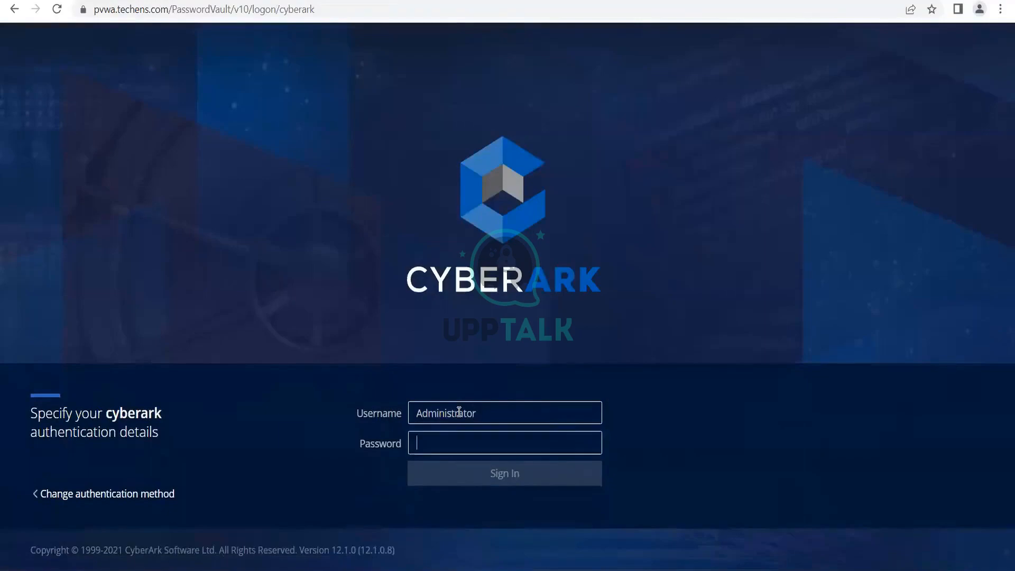
pyautogui.write('•••••••')
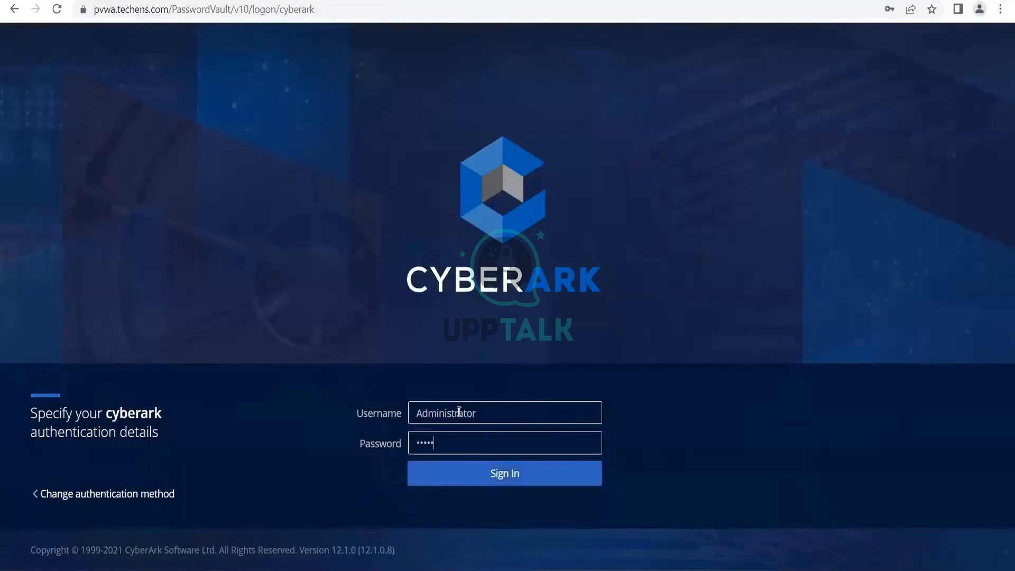
pyautogui.press('Return')
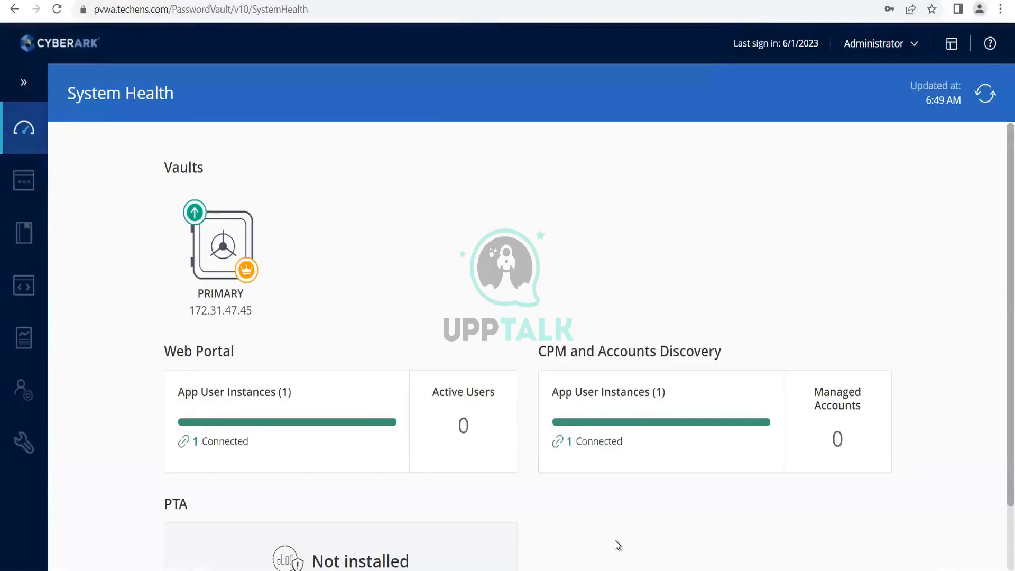
pyautogui.scroll(-1, 616, 541)
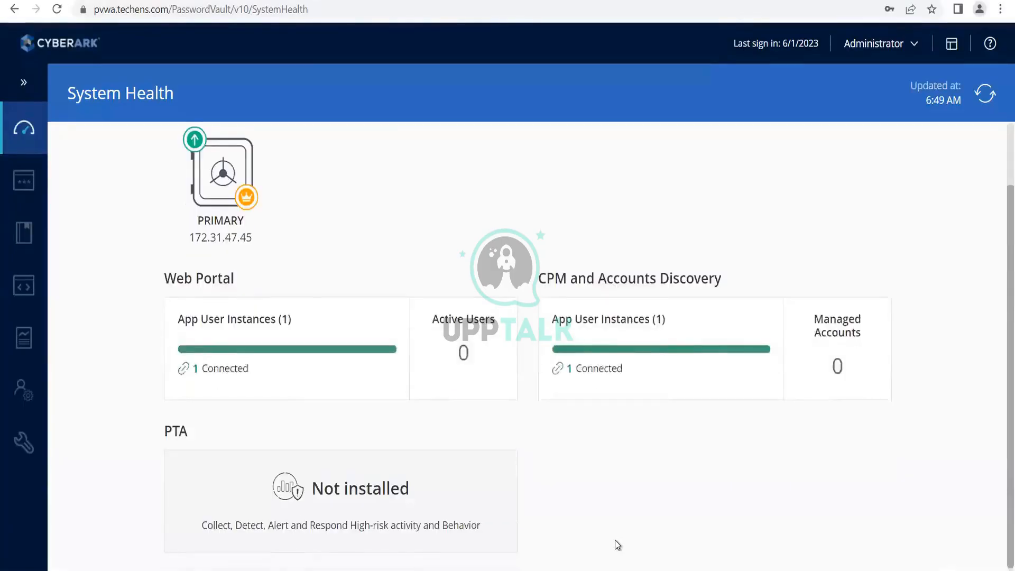
pyautogui.scroll(1, 615, 541)
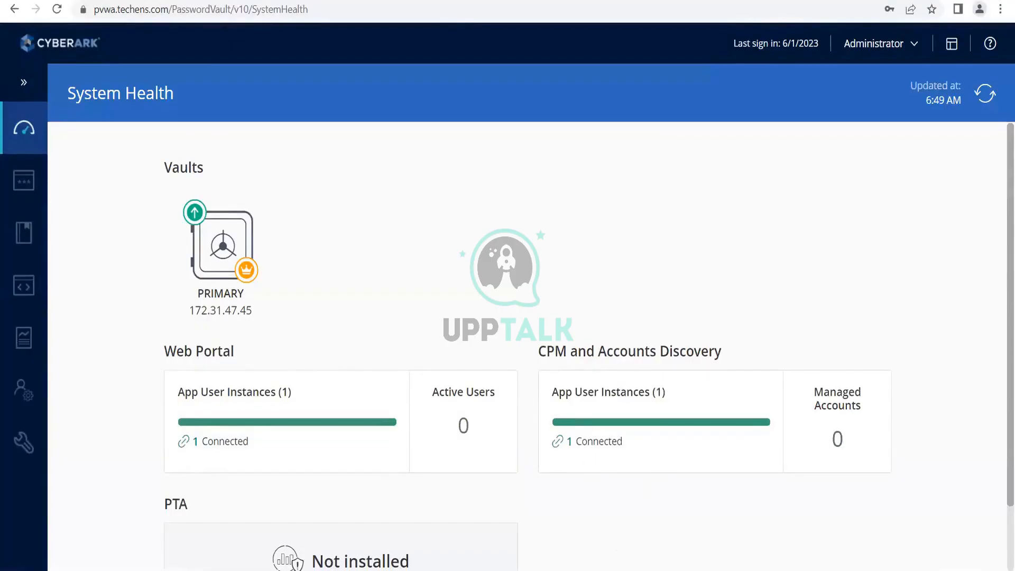
# Step: Launch the Windows Services console by running services.msc from the Run dialog
pyautogui.press('super')
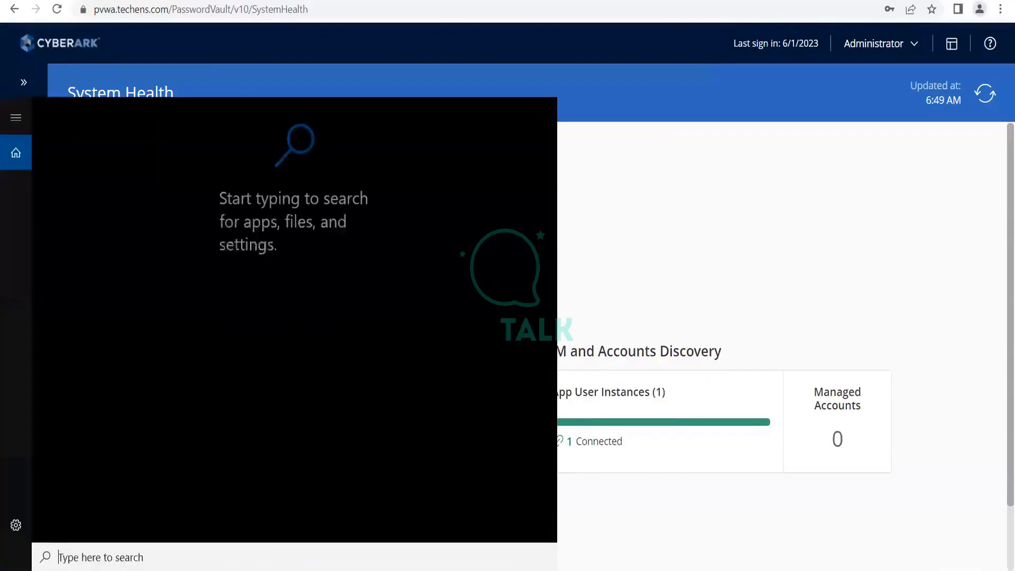
pyautogui.write('run')
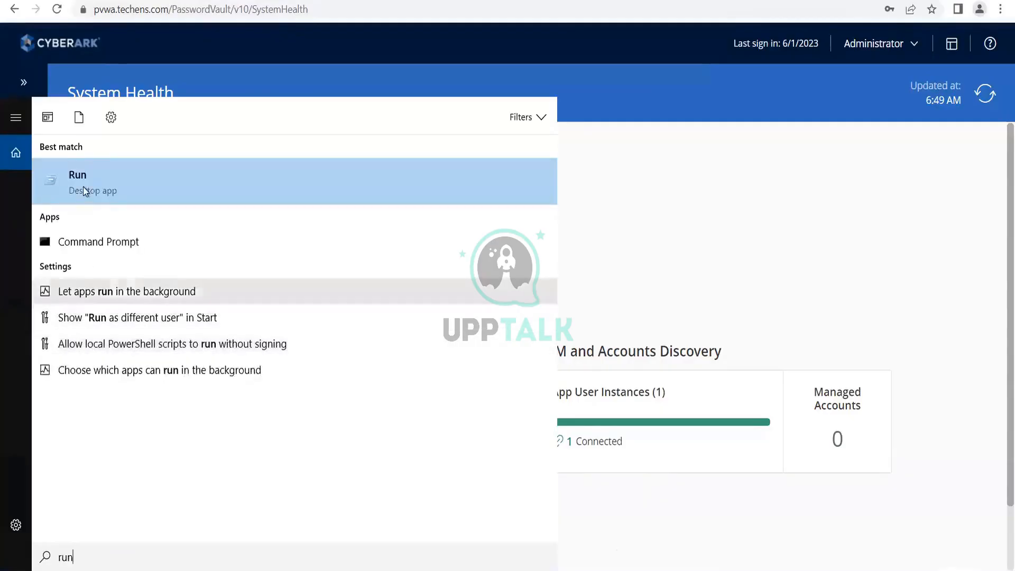
pyautogui.click(84, 187)
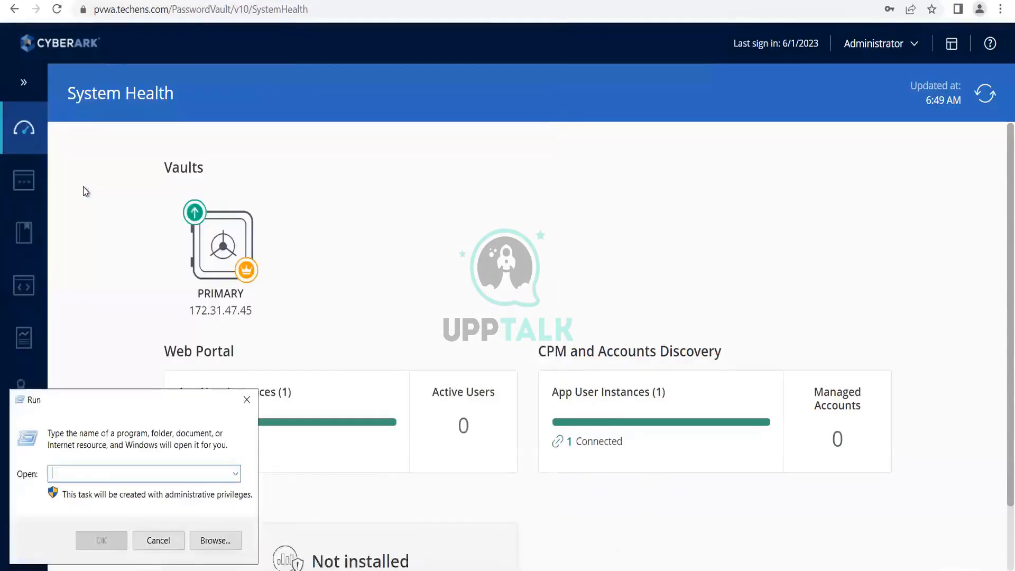
pyautogui.write('servi')
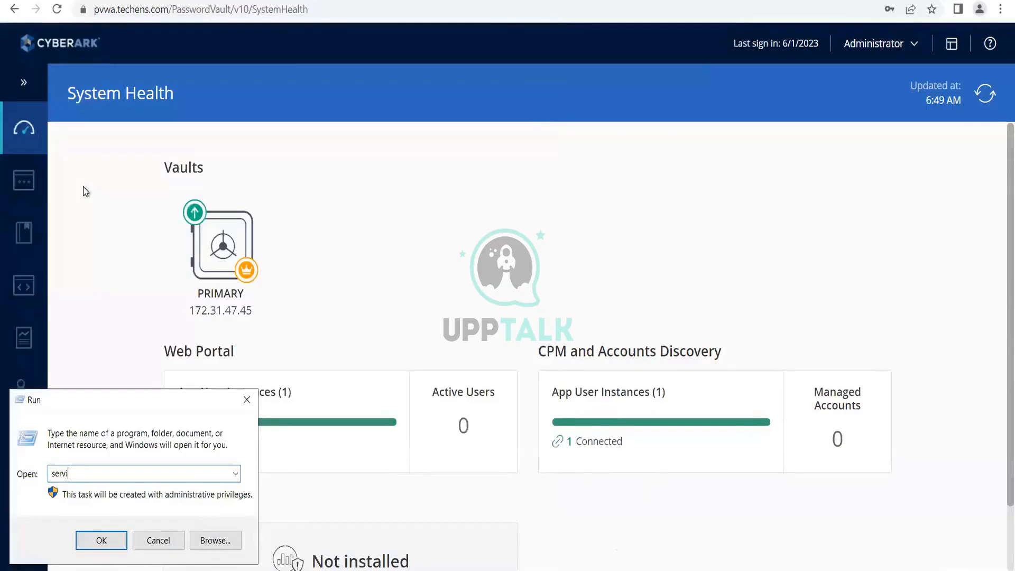
pyautogui.write('ces.msc')
pyautogui.press('Return')
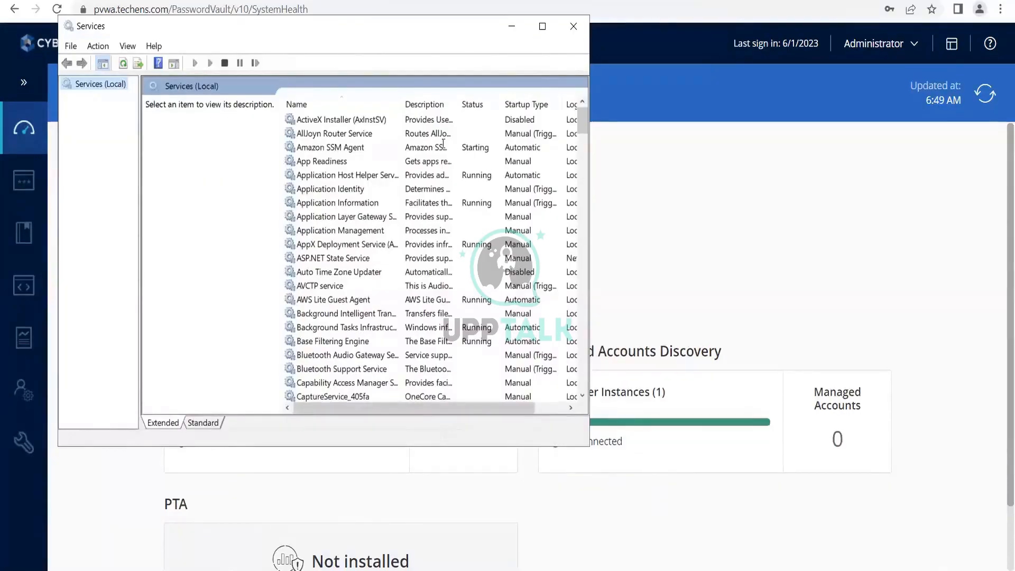
# Step: Maximize Services and check the CyberArk Central Policy Manager Scanner service is running
pyautogui.click(545, 31)
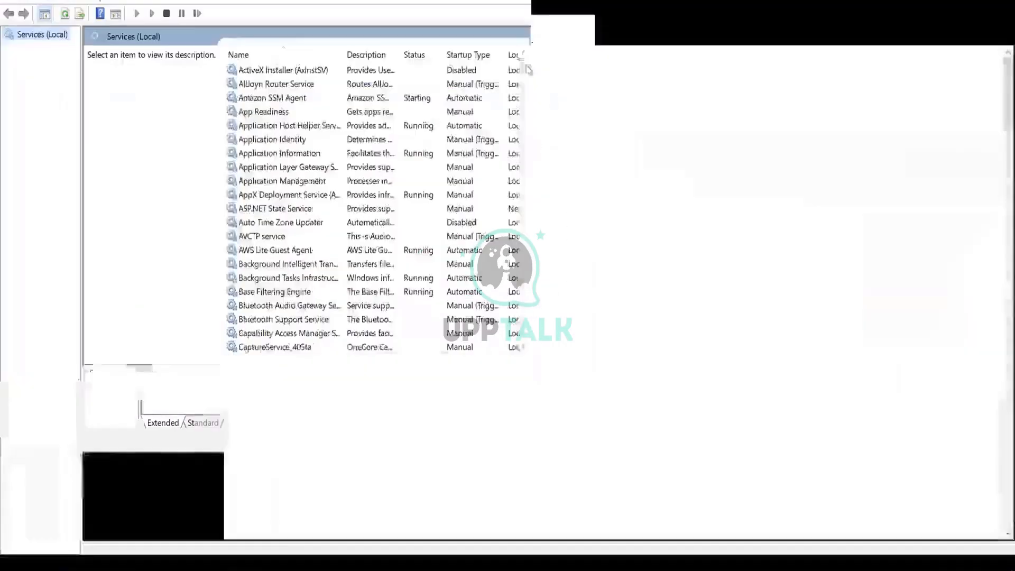
pyautogui.scroll(-1, 422, 233)
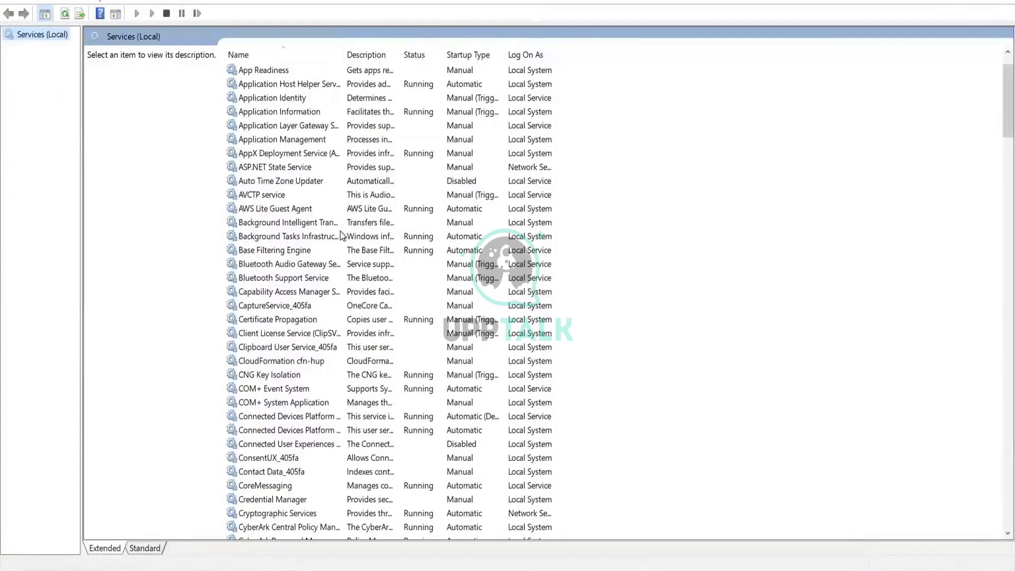
pyautogui.scroll(-2, 297, 210)
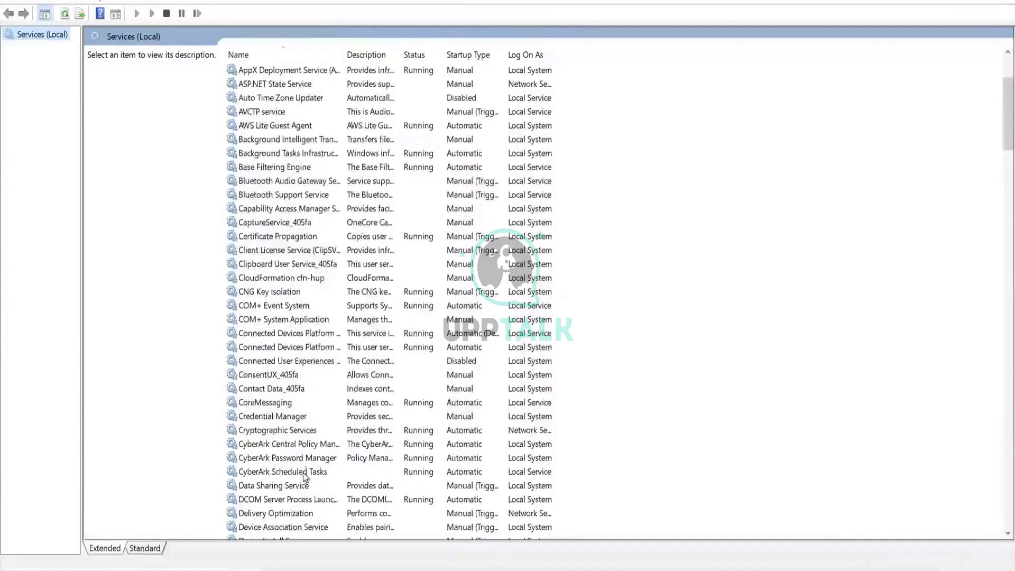
pyautogui.click(284, 461)
pyautogui.click(284, 443)
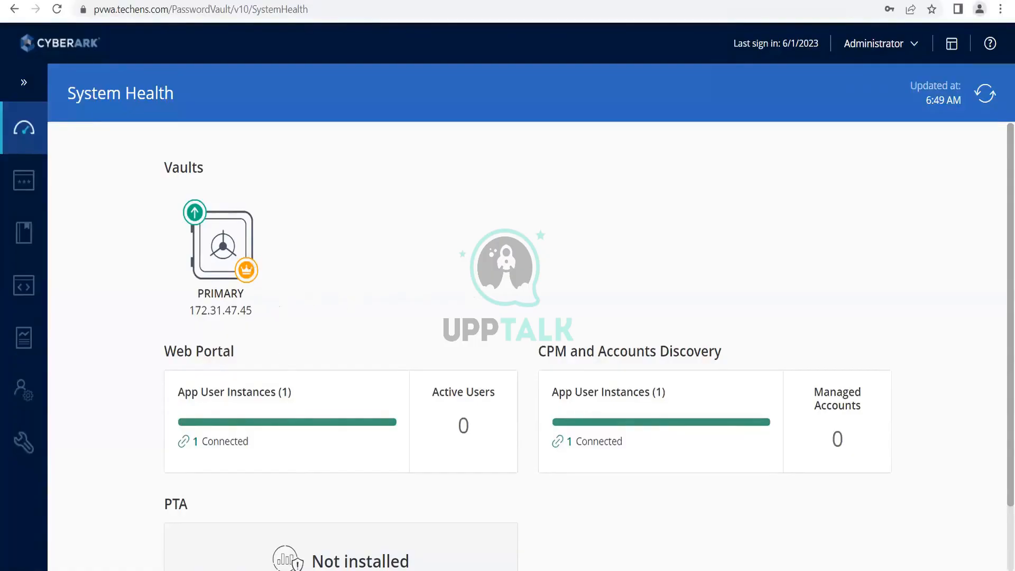
# Step: Scroll through PVWA System Health, then return to the Services window
pyautogui.moveTo(179, 570)
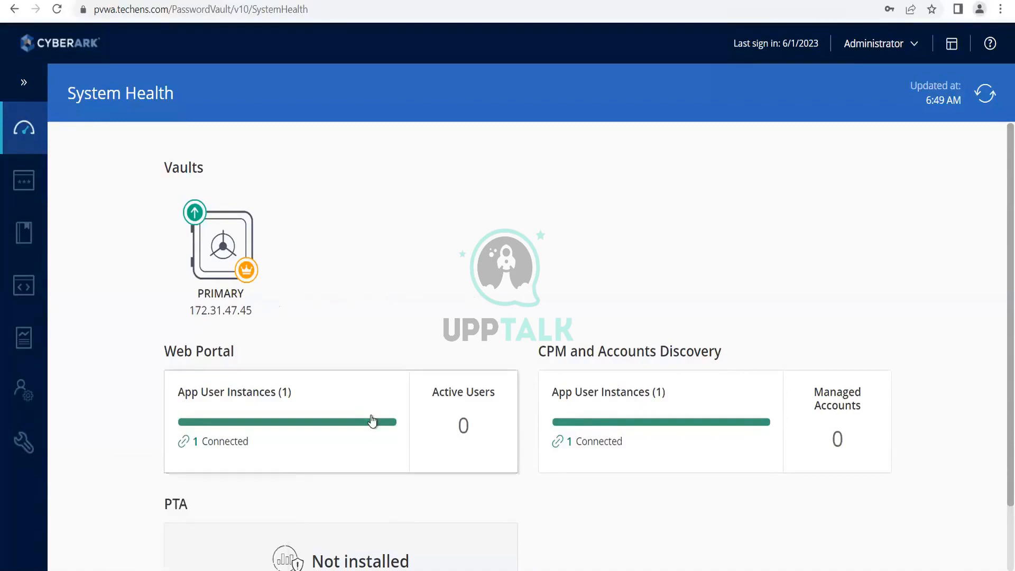
pyautogui.scroll(-1, 512, 308)
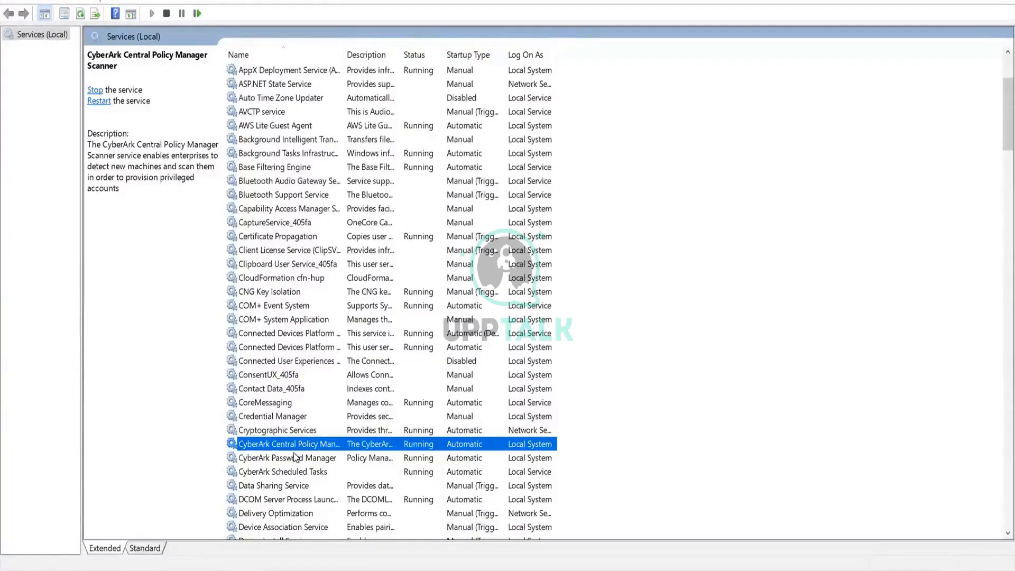
# Step: Check the CyberArk Password Manager service status, then switch back to PVWA
pyautogui.click(300, 460)
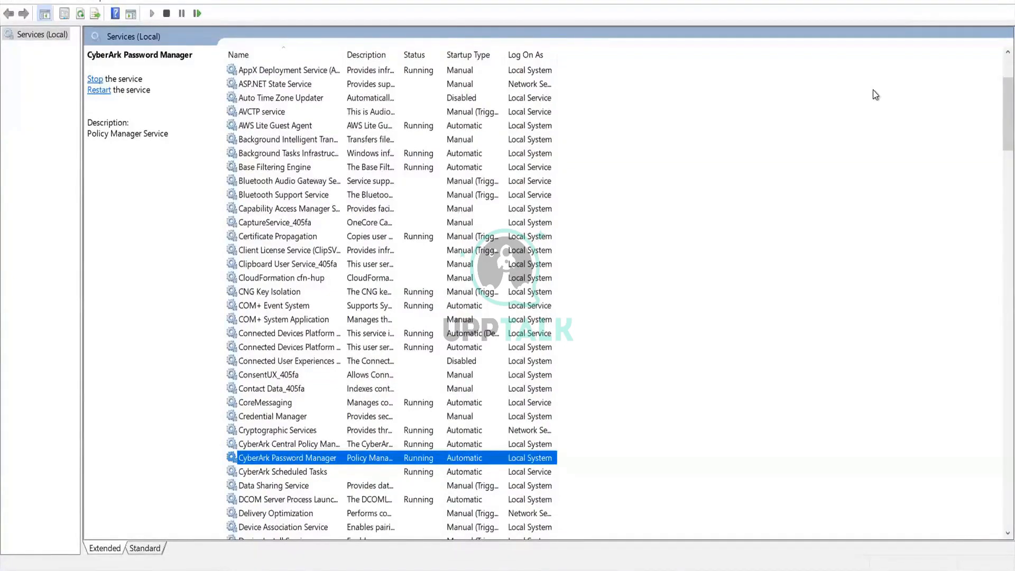
pyautogui.hotkey('alt', 'Tab')
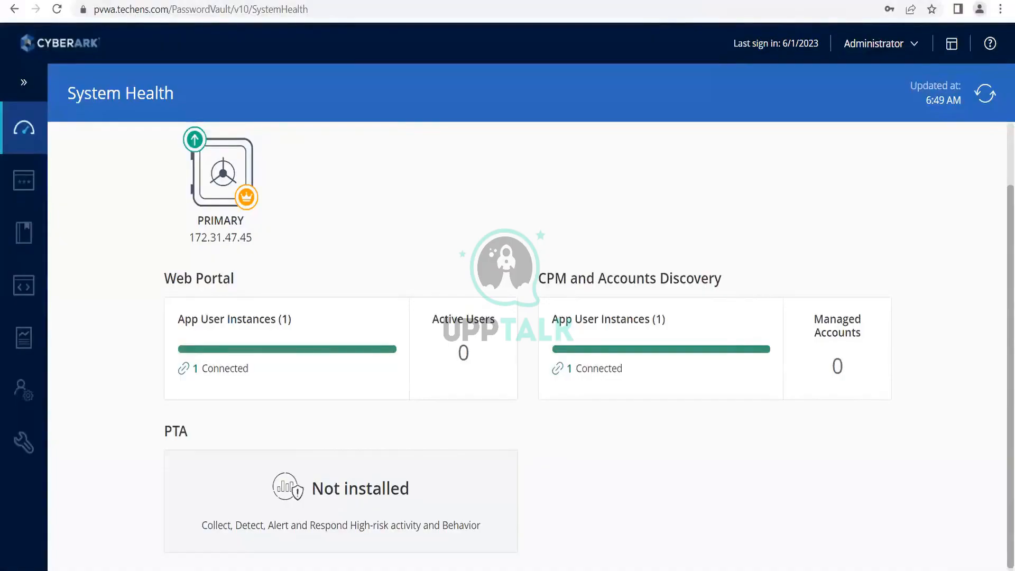
# Step: In Platform Management, duplicate the Windows Domain Account platform under Windows
pyautogui.moveTo(25, 184)
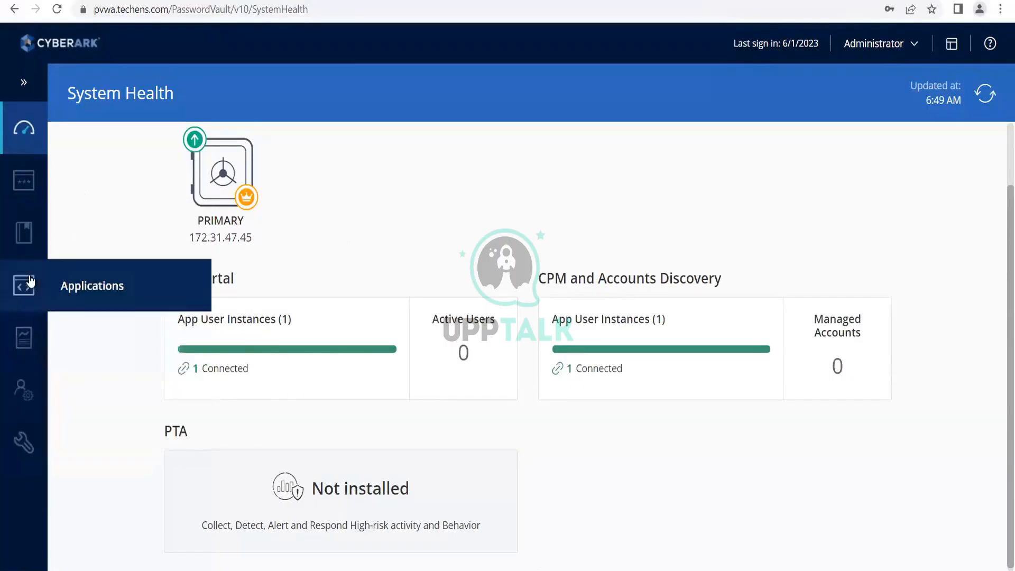
pyautogui.moveTo(24, 445)
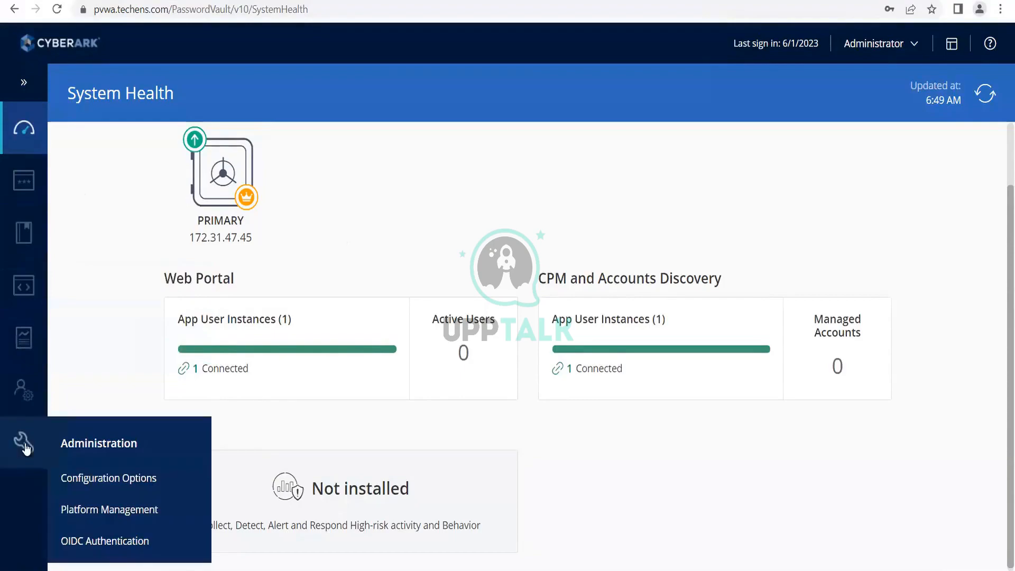
pyautogui.click(114, 511)
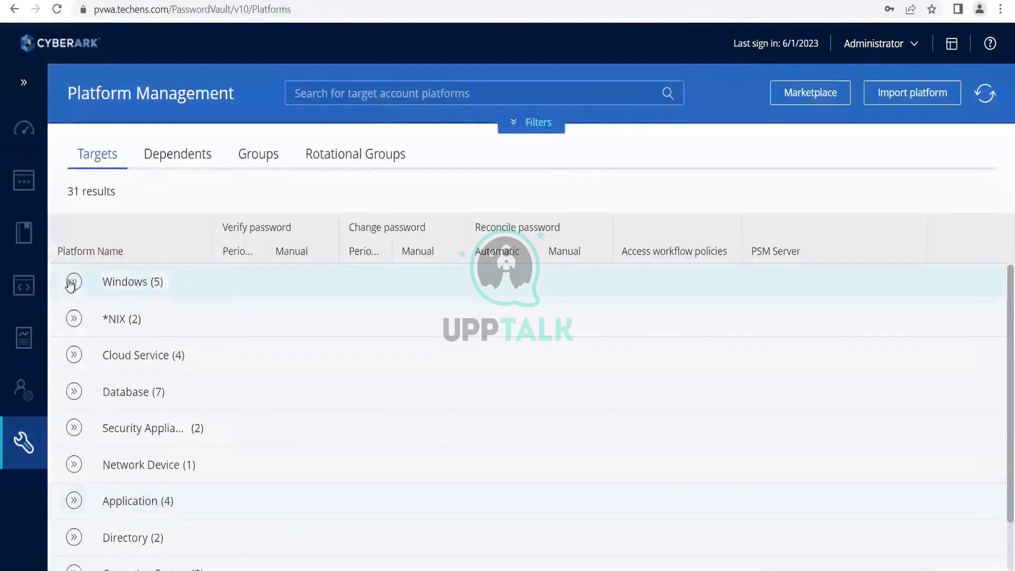
pyautogui.click(70, 284)
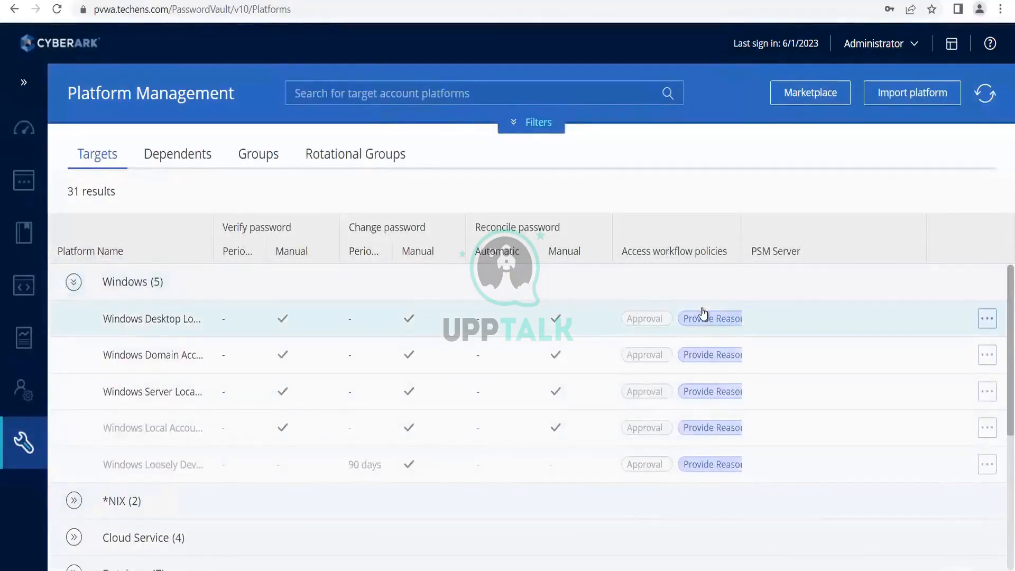
pyautogui.click(987, 355)
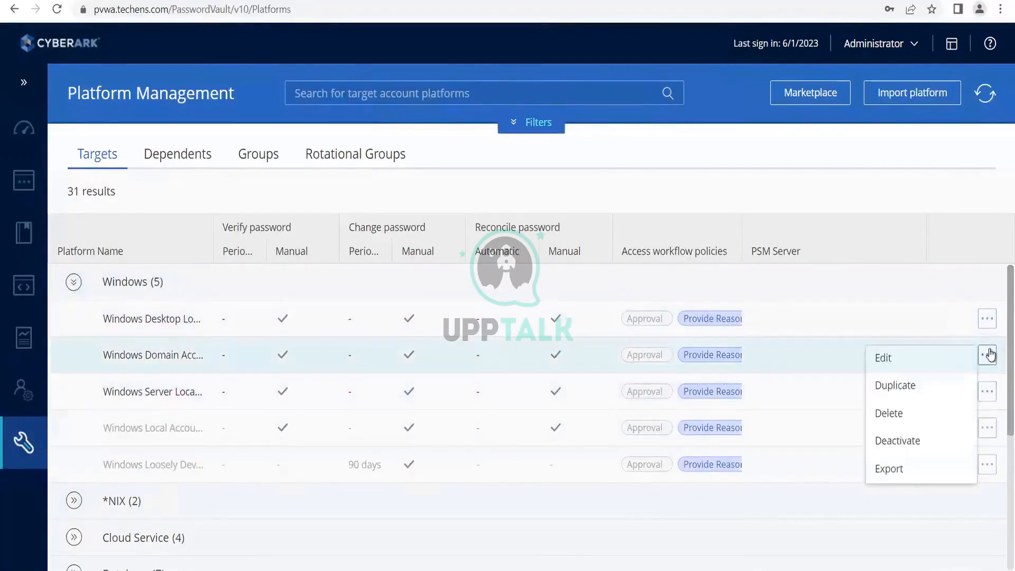
pyautogui.click(924, 386)
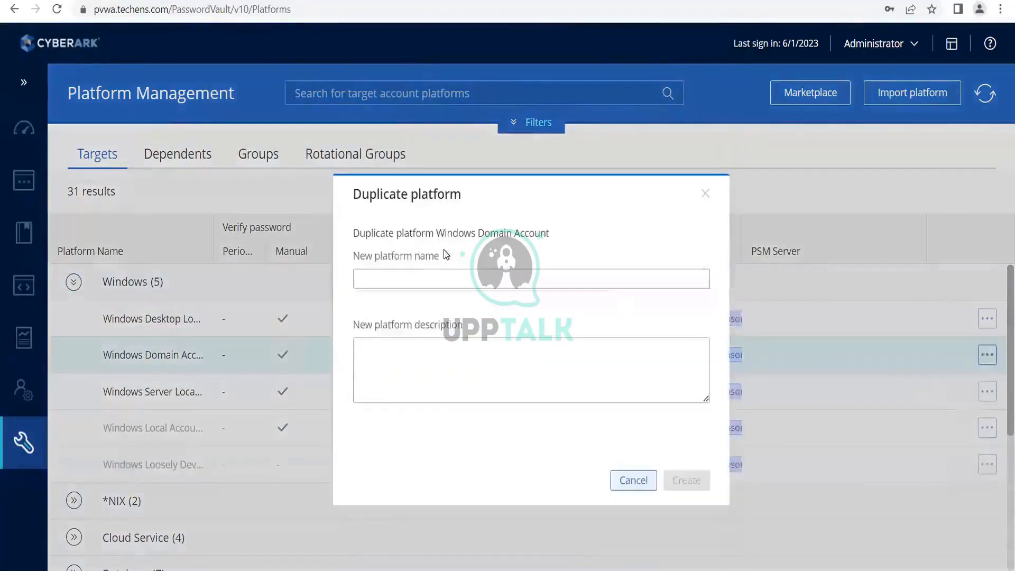
# Step: Create platform wns_90 described as rotating the password every 90 days, then view Accounts
pyautogui.click(434, 272)
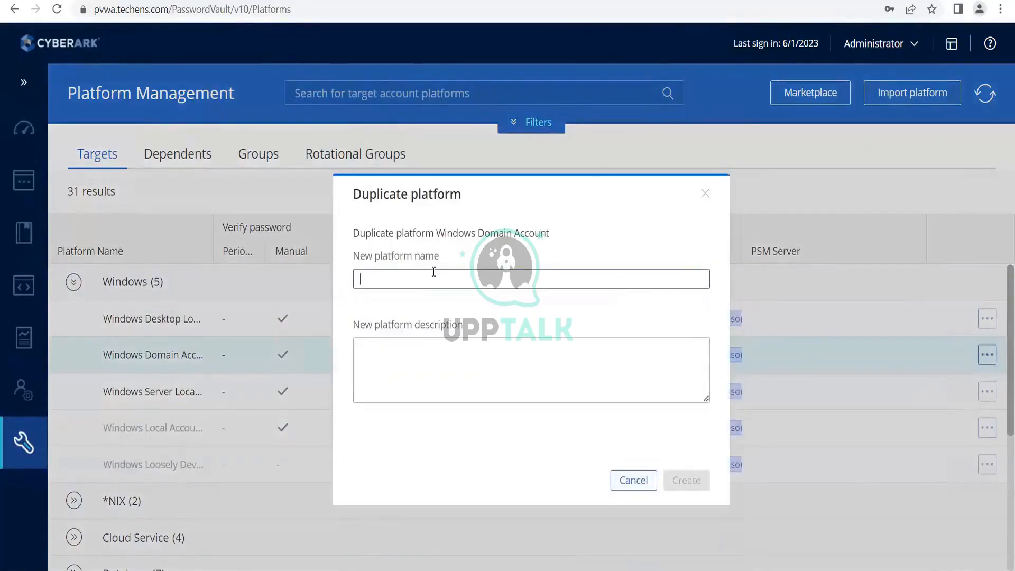
pyautogui.write('Wns')
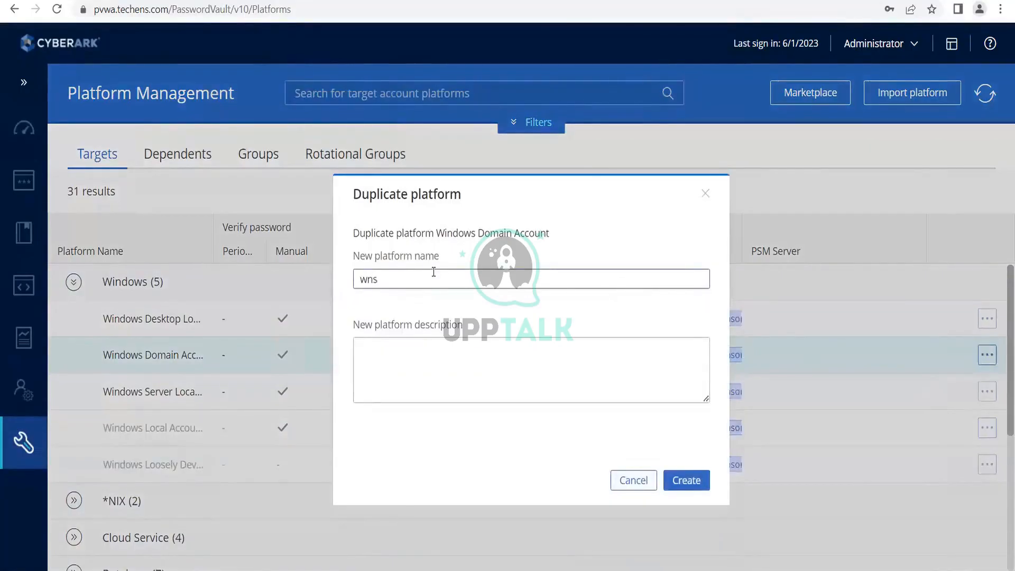
pyautogui.write('_90days')
pyautogui.press('BackSpace')
pyautogui.press('BackSpace')
pyautogui.press('BackSpace')
pyautogui.press('BackSpace')
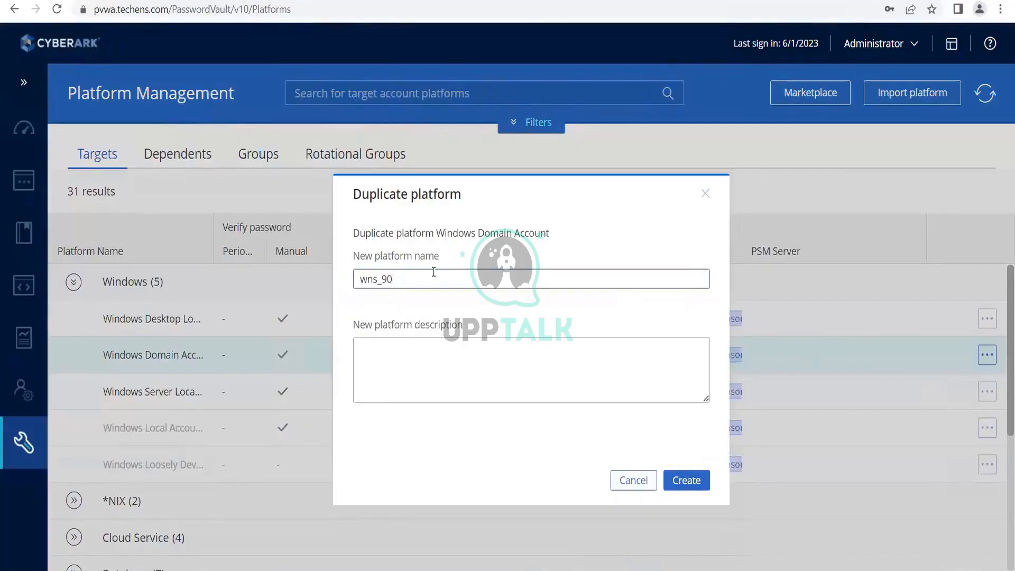
pyautogui.click(434, 366)
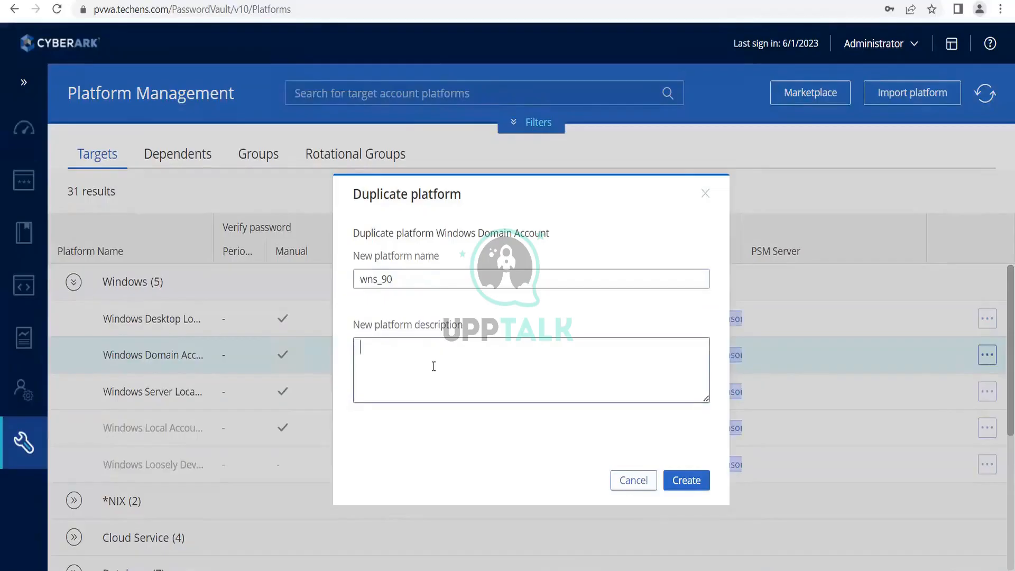
pyautogui.write('windows acc')
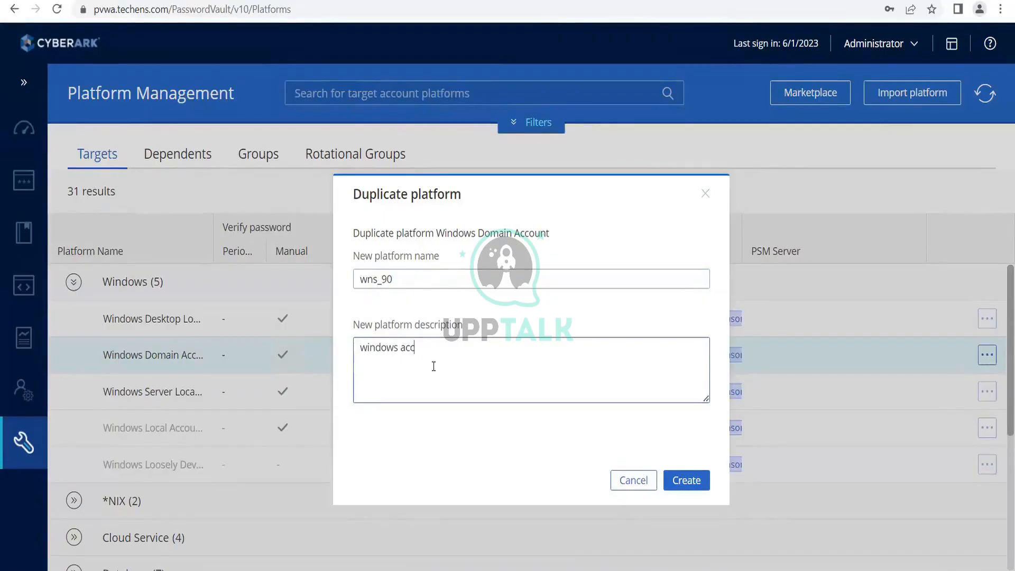
pyautogui.write('ouunt will rotate the pa')
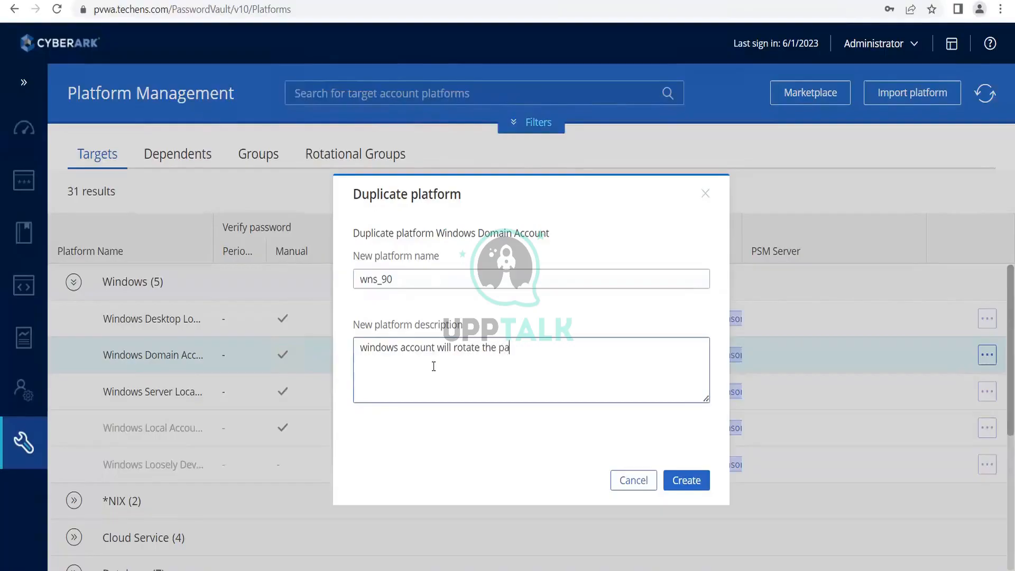
pyautogui.write('sssword 90 days')
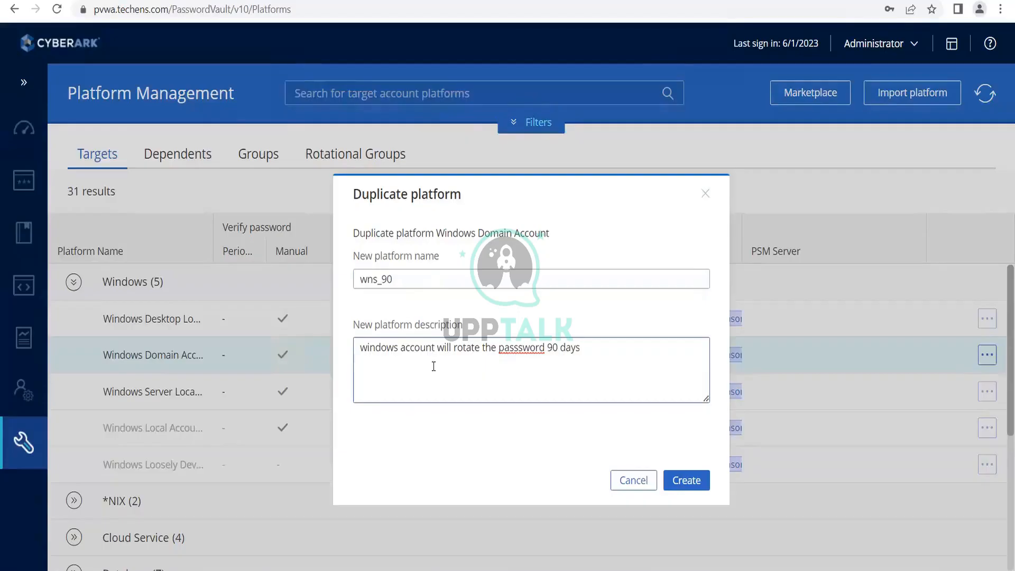
pyautogui.click(523, 347)
pyautogui.press('BackSpace')
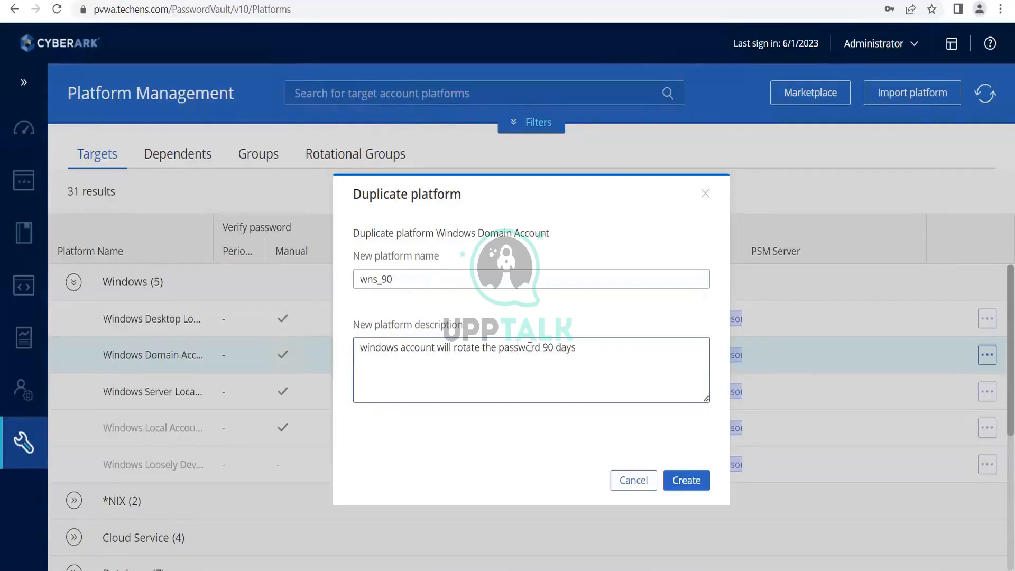
pyautogui.click(680, 481)
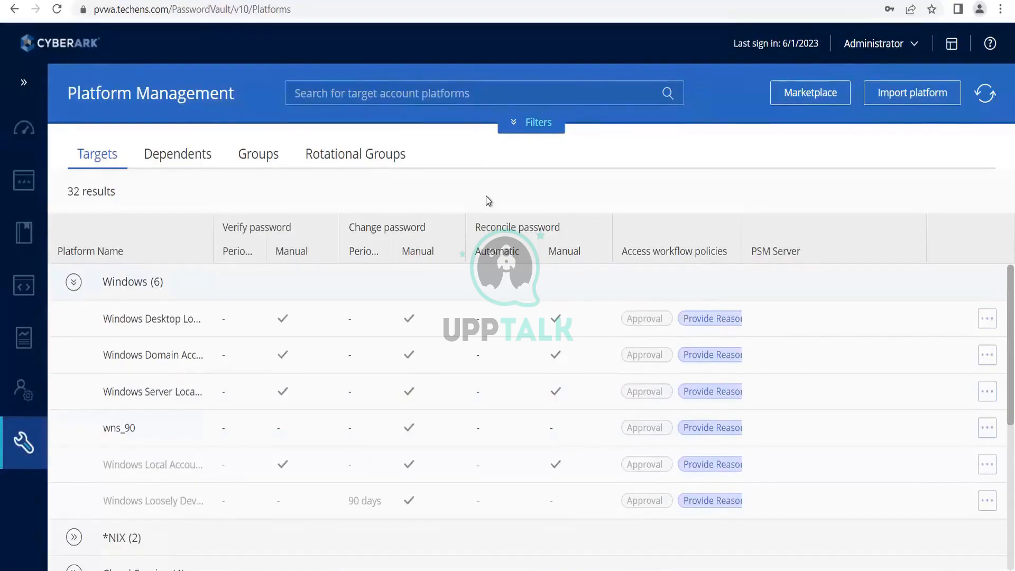
pyautogui.click(23, 199)
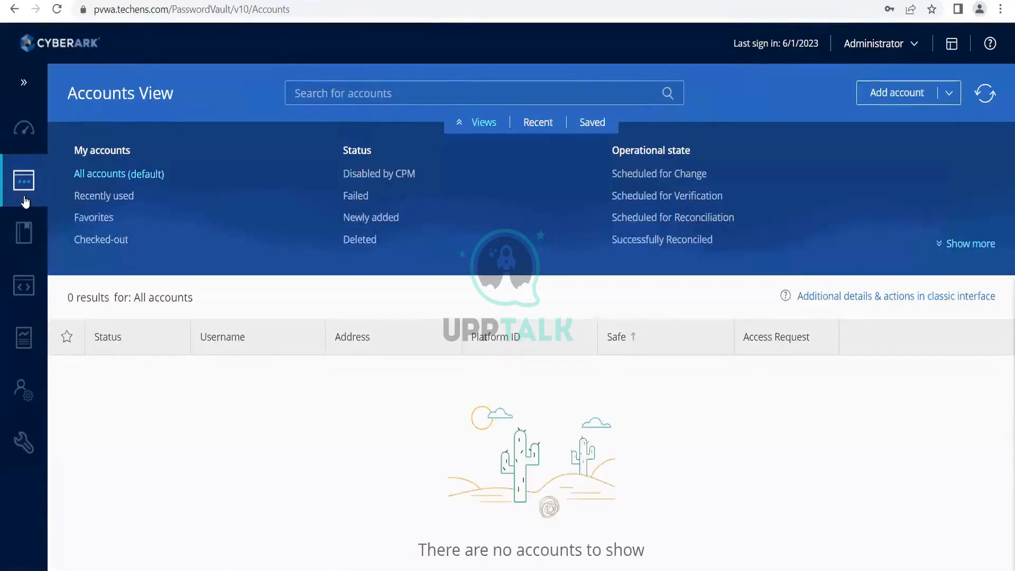
# Step: Start a new Windows account on the wns_90 platform and begin creating a safe for it
pyautogui.click(908, 94)
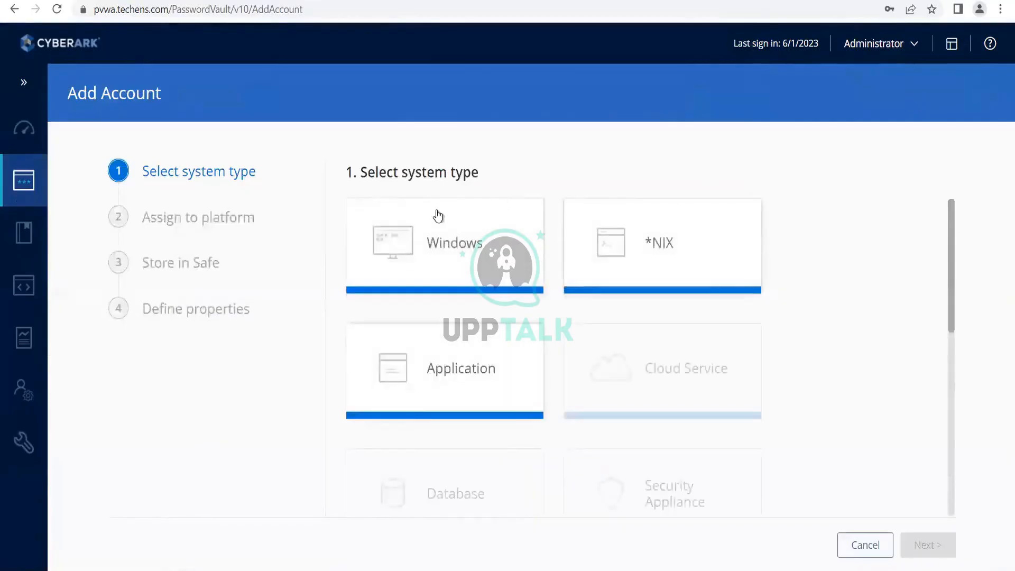
pyautogui.moveTo(439, 216)
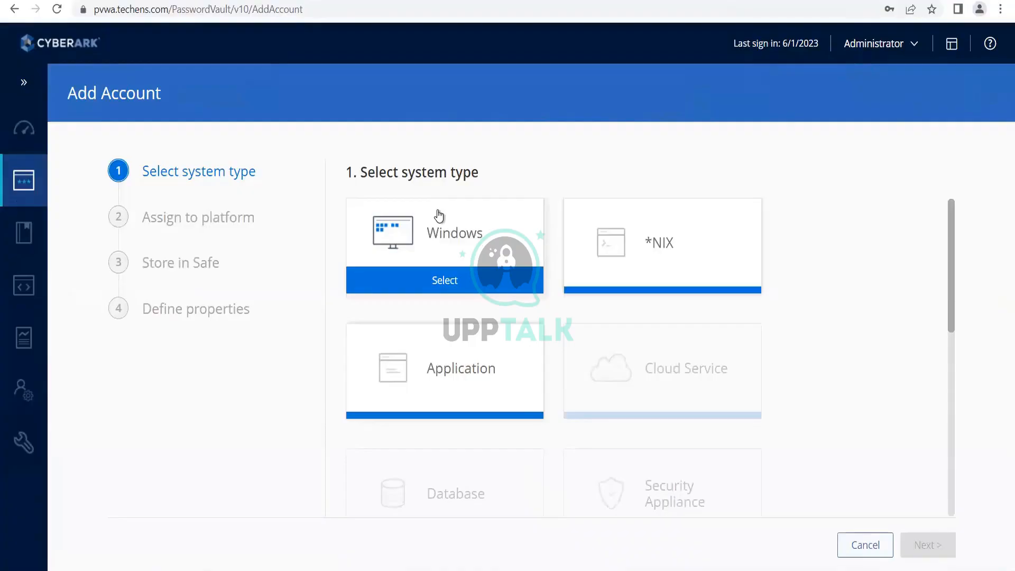
pyautogui.click(462, 254)
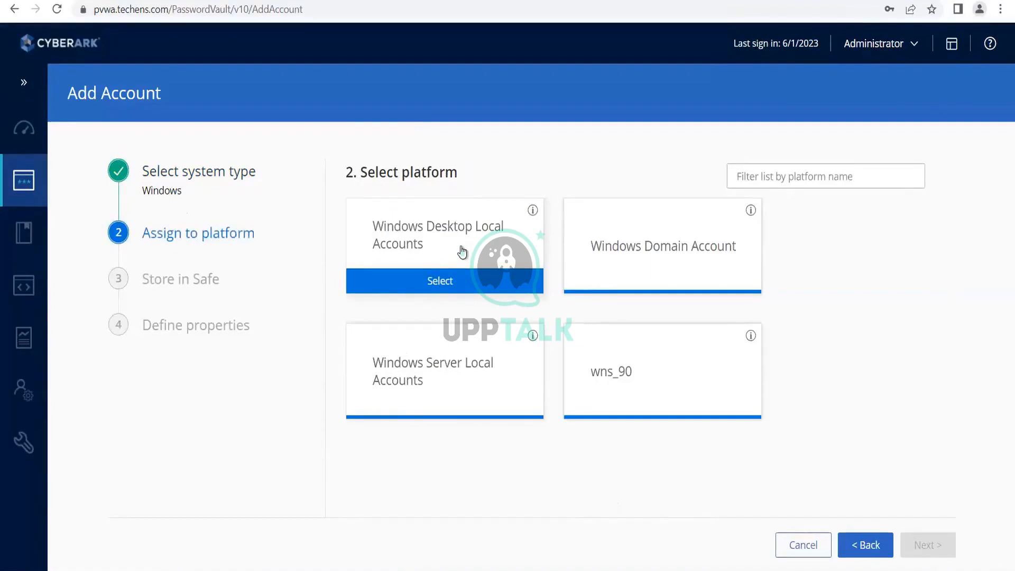
pyautogui.moveTo(643, 390)
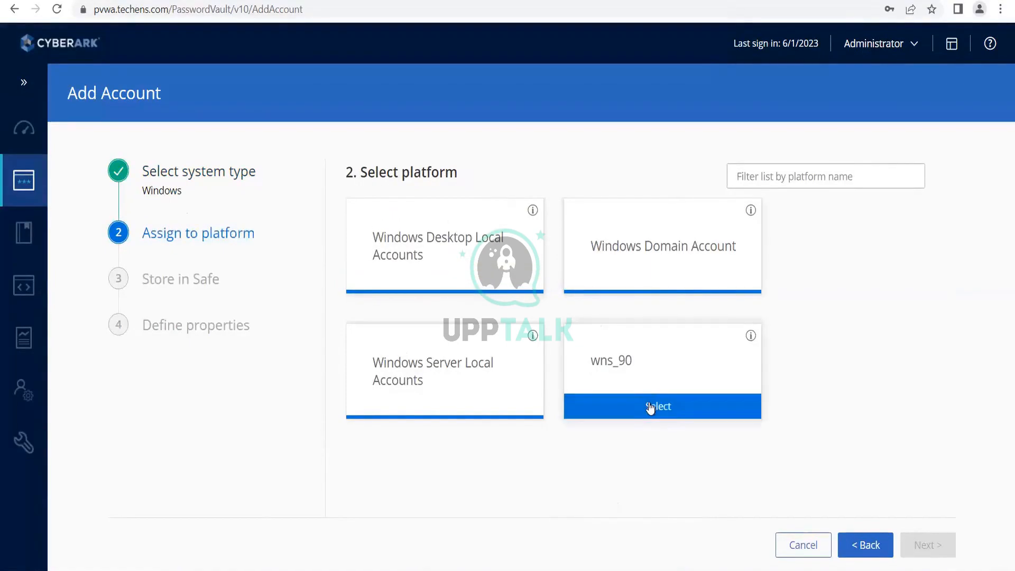
pyautogui.click(650, 407)
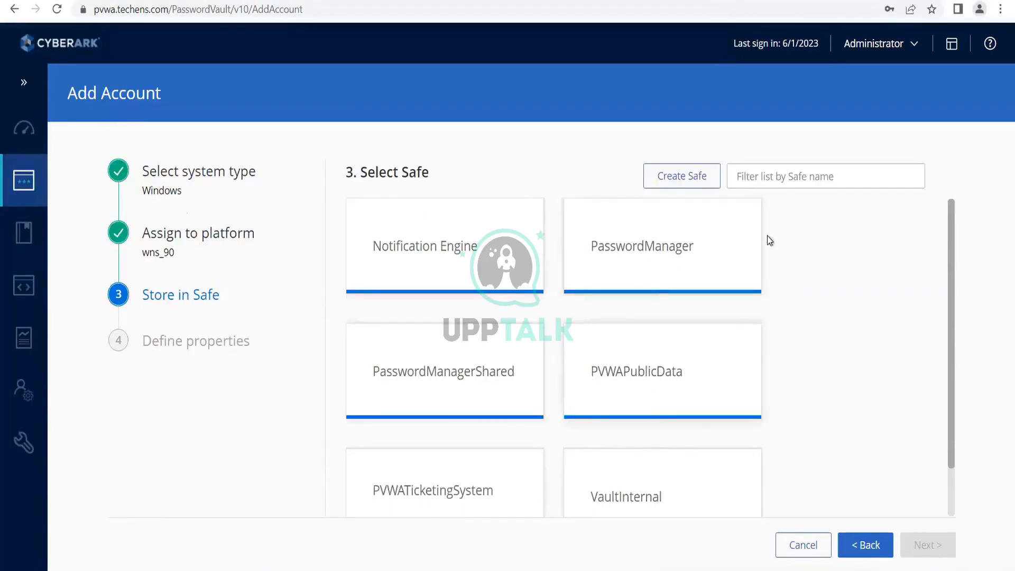
pyautogui.click(663, 178)
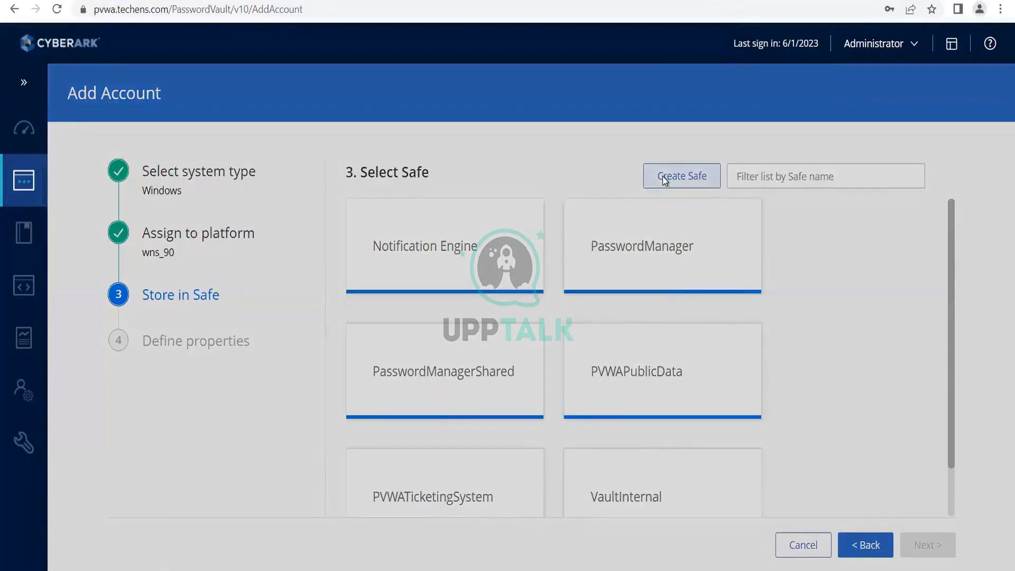
# Step: Create a new safe named Win_fin_p_90
pyautogui.click(485, 305)
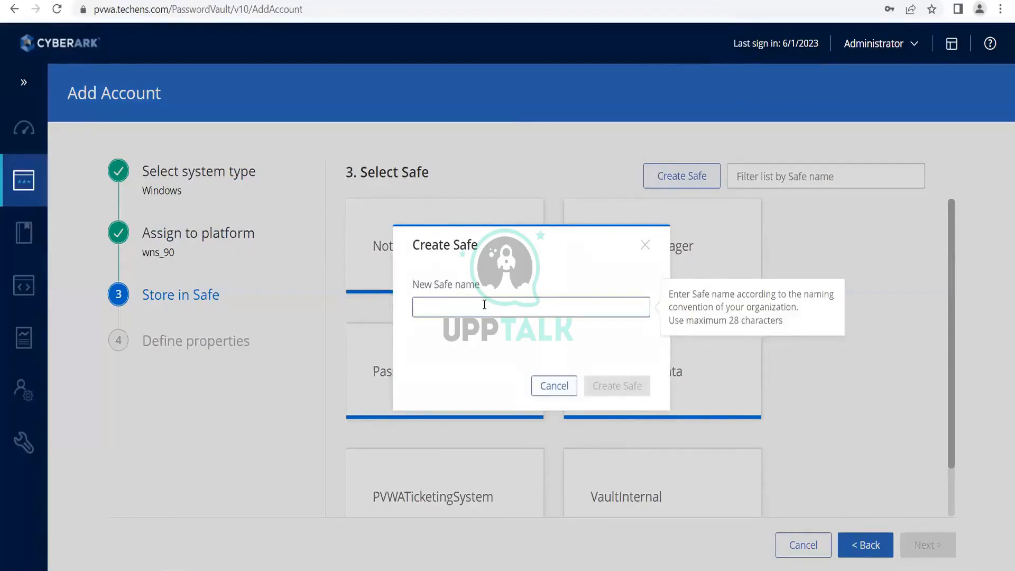
pyautogui.write('Win')
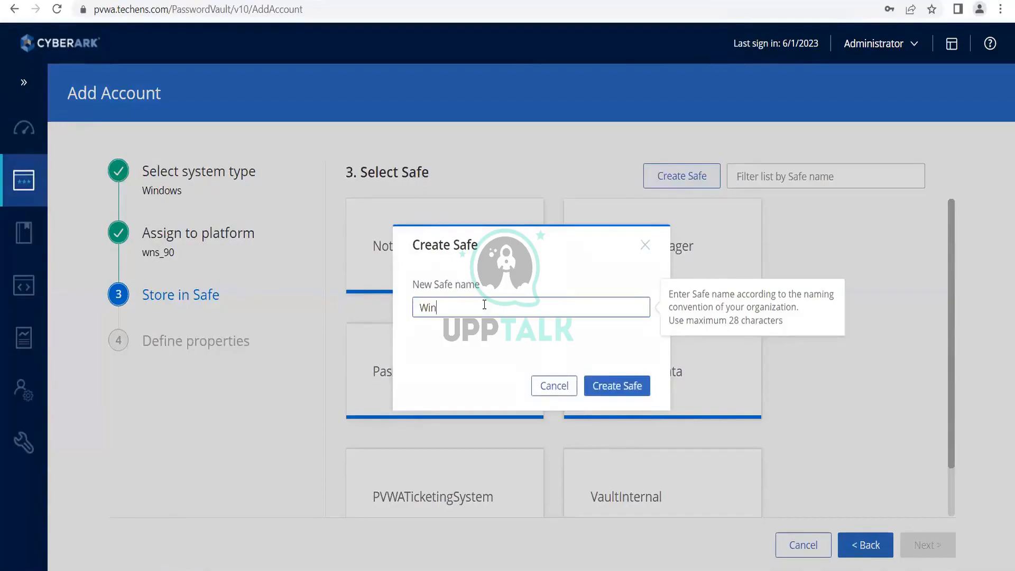
pyautogui.write('_fin_p_90')
pyautogui.click(623, 386)
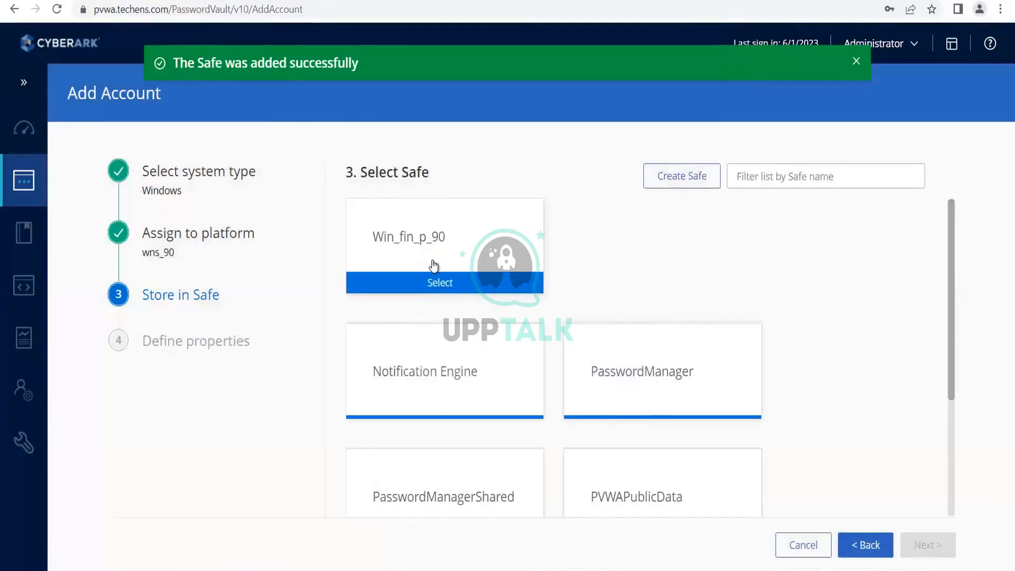
# Step: Store the account in safe Win_fin_p_90 with address Techens.com instead of the IP address
pyautogui.click(434, 276)
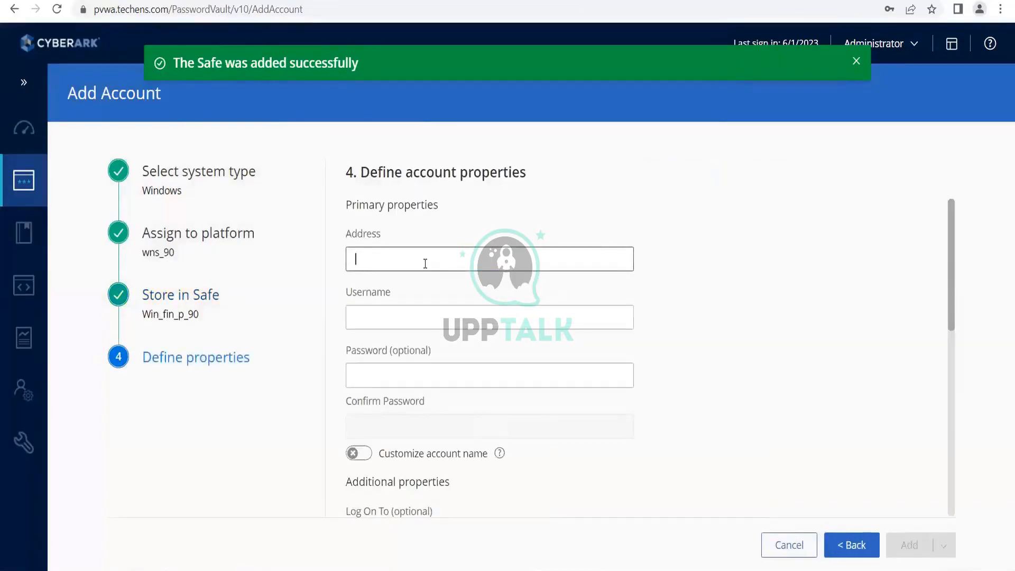
pyautogui.write('172.31')
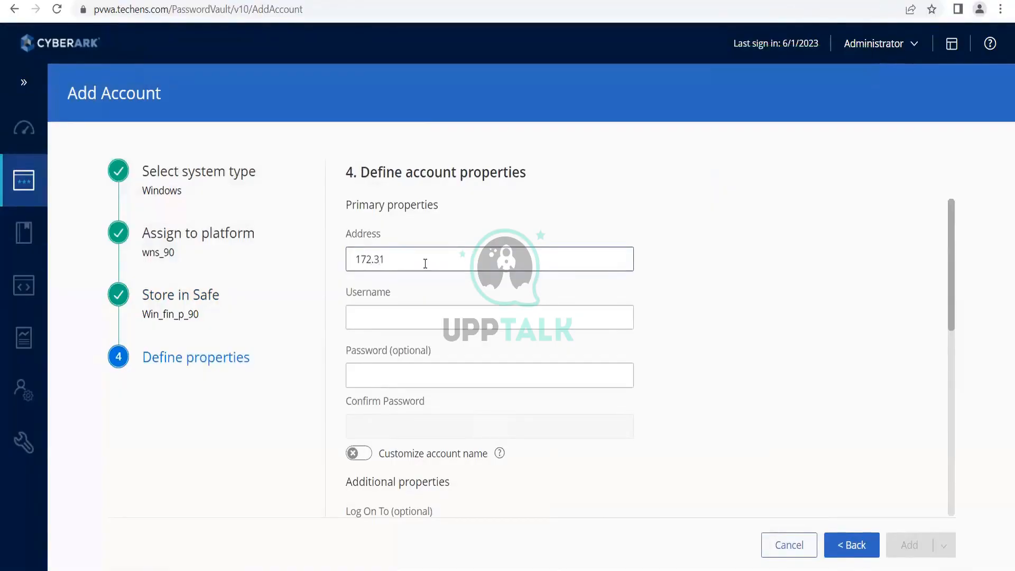
pyautogui.write('.47.0')
pyautogui.press('BackSpace')
pyautogui.press('BackSpace')
pyautogui.press('BackSpace')
pyautogui.press('BackSpace')
pyautogui.press('BackSpace')
pyautogui.press('BackSpace')
pyautogui.press('BackSpace')
pyautogui.press('BackSpace')
pyautogui.press('BackSpace')
pyautogui.press('BackSpace')
pyautogui.press('BackSpace')
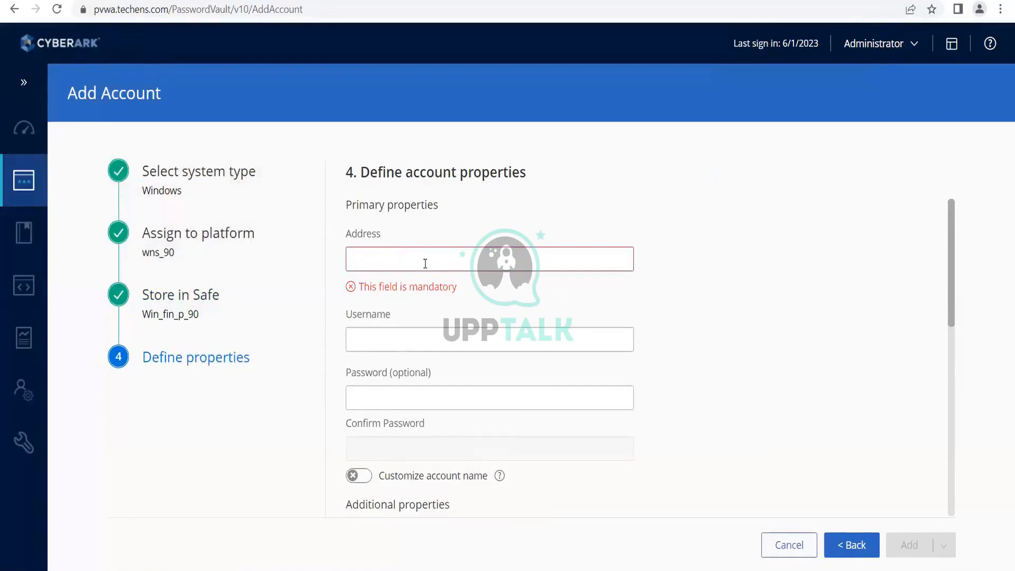
pyautogui.write('Tech')
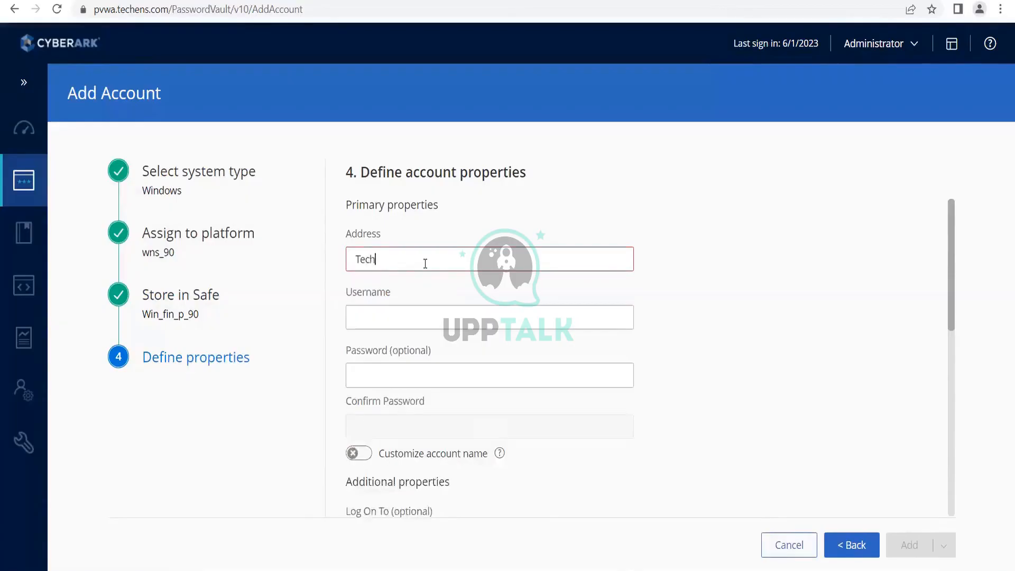
pyautogui.write('ens.com')
# Step: Enter the account's username, leave the password blank, and add the account
pyautogui.click(403, 320)
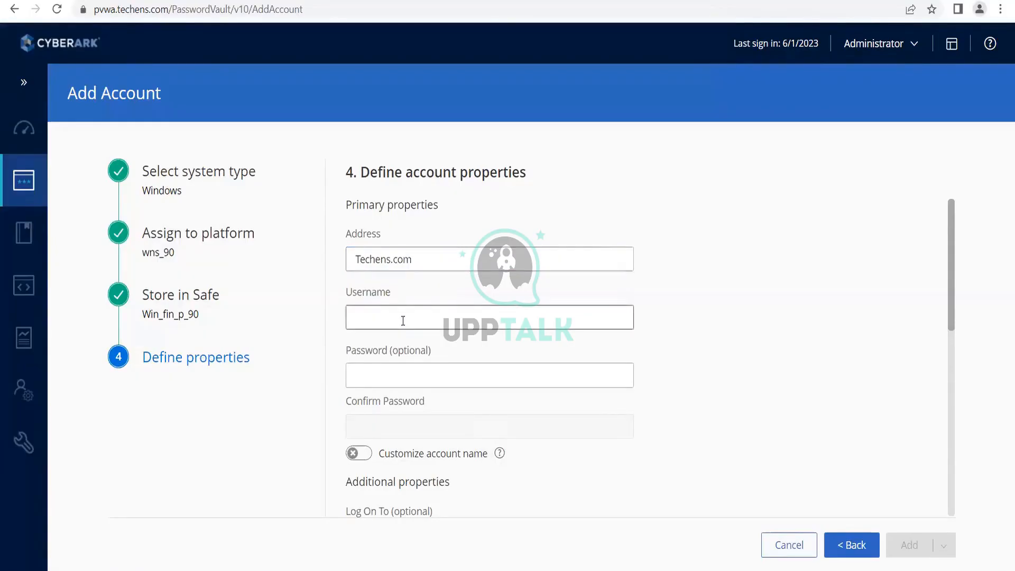
pyautogui.write('Hiba')
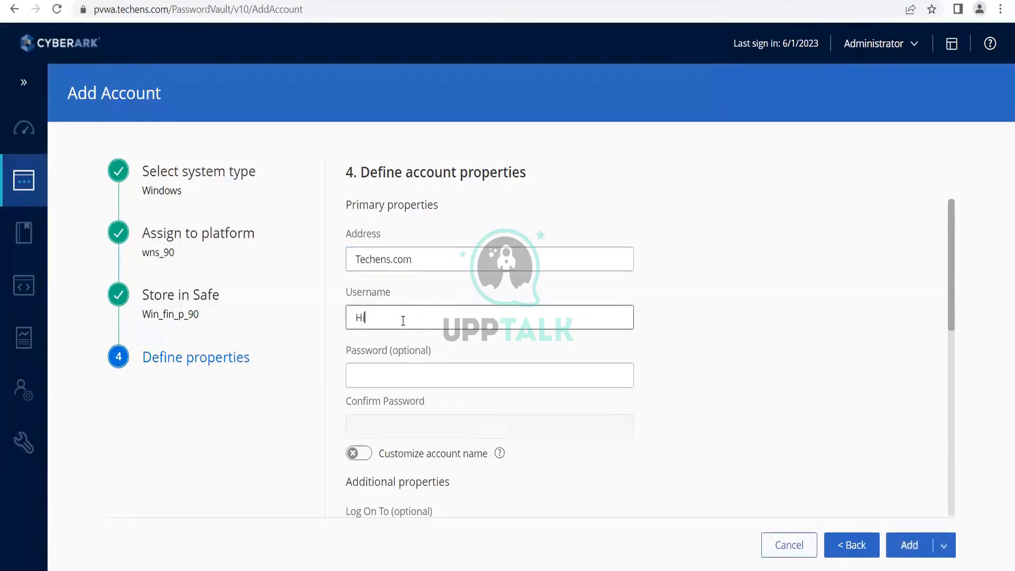
pyautogui.click(403, 380)
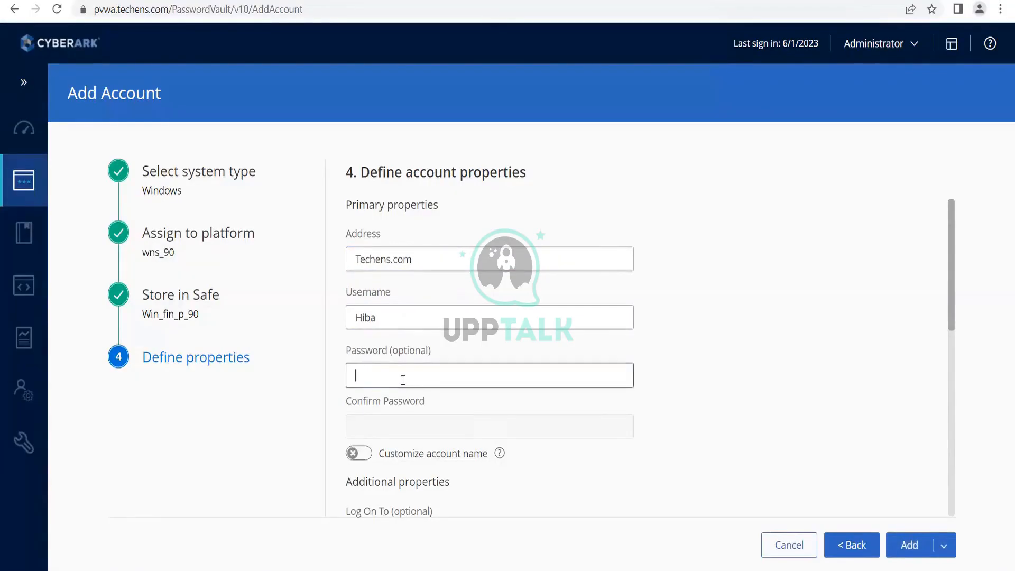
pyautogui.write('Pa')
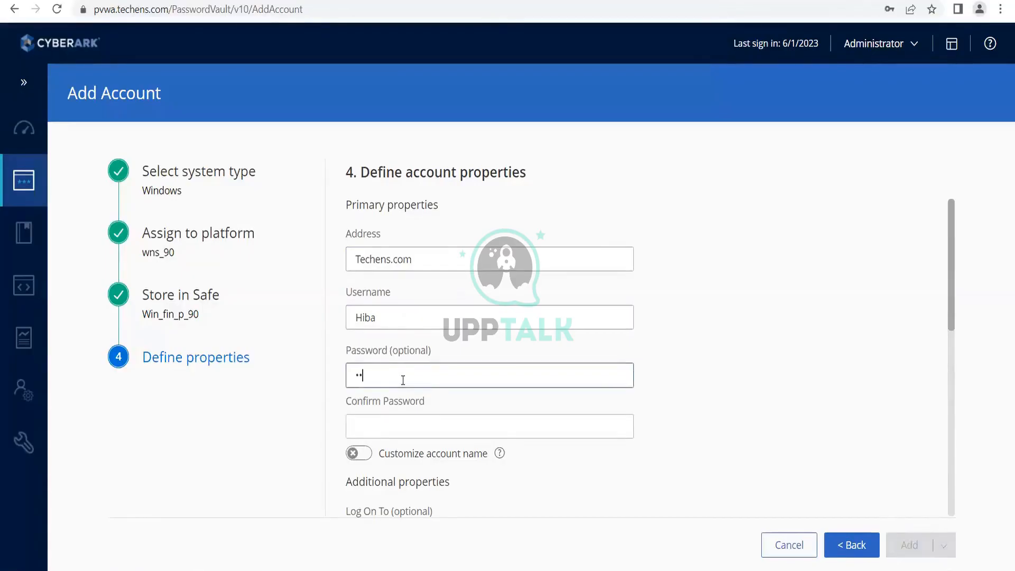
pyautogui.write('ss')
pyautogui.press('BackSpace')
pyautogui.press('BackSpace')
pyautogui.press('BackSpace')
pyautogui.press('BackSpace')
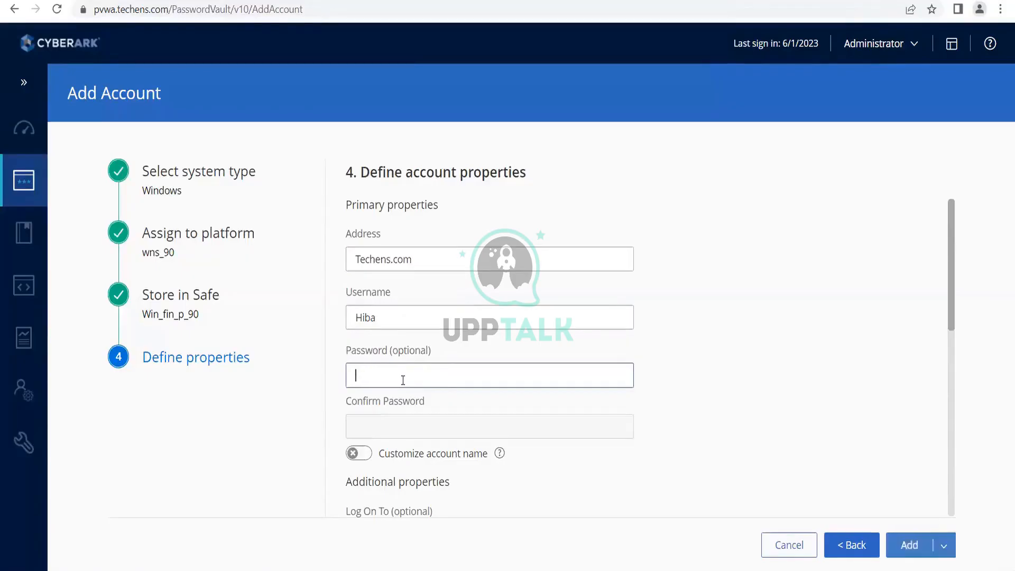
pyautogui.scroll(-3, 410, 390)
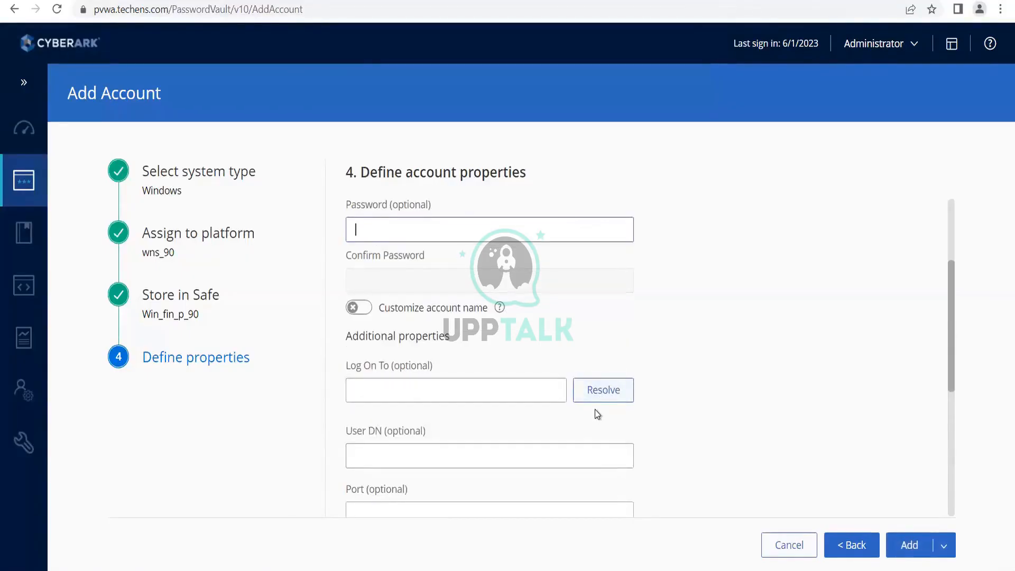
pyautogui.click(904, 547)
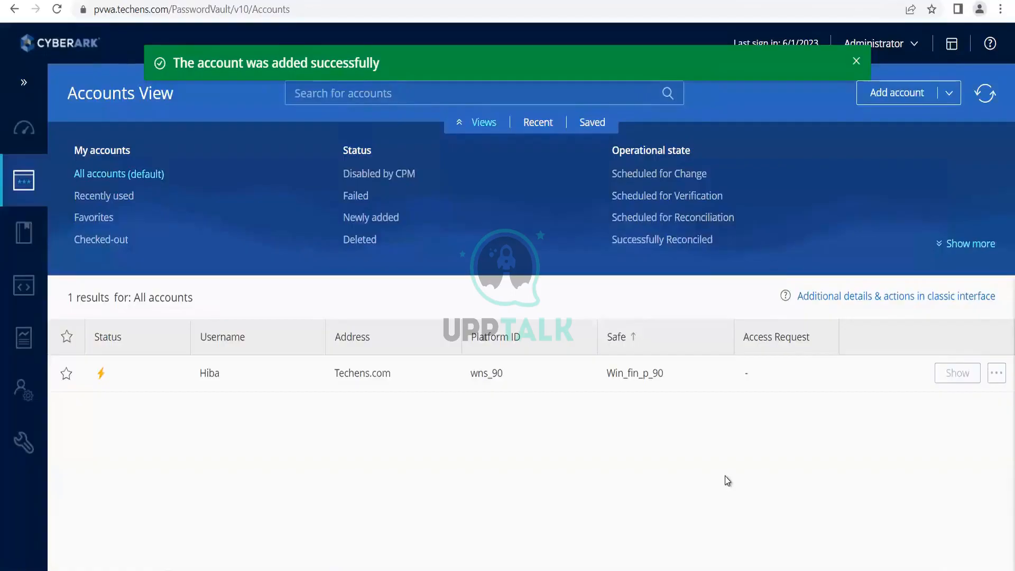
# Step: From the Techens.com account's details, request a change to a new random password and confirm
pyautogui.click(380, 384)
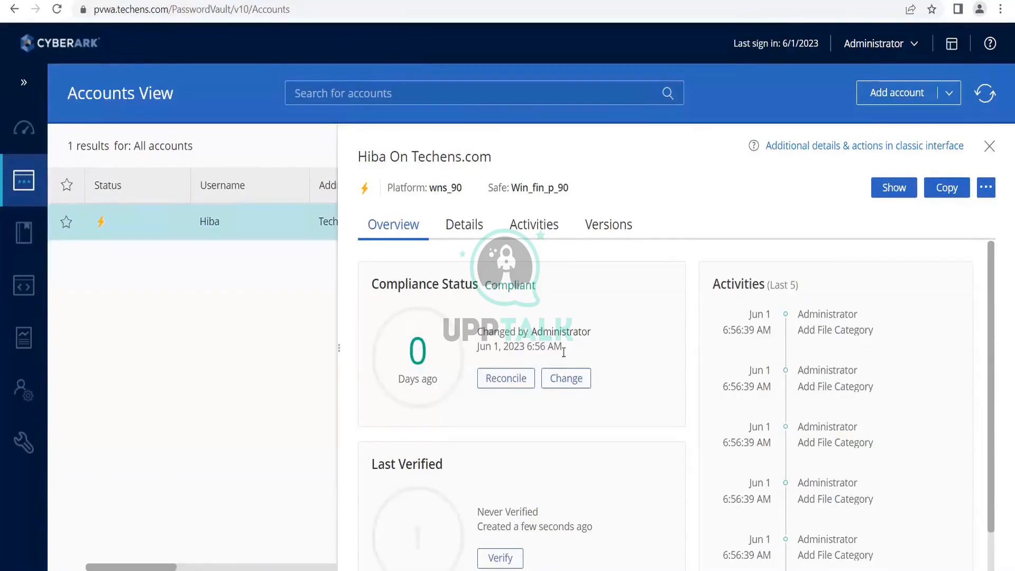
pyautogui.click(571, 380)
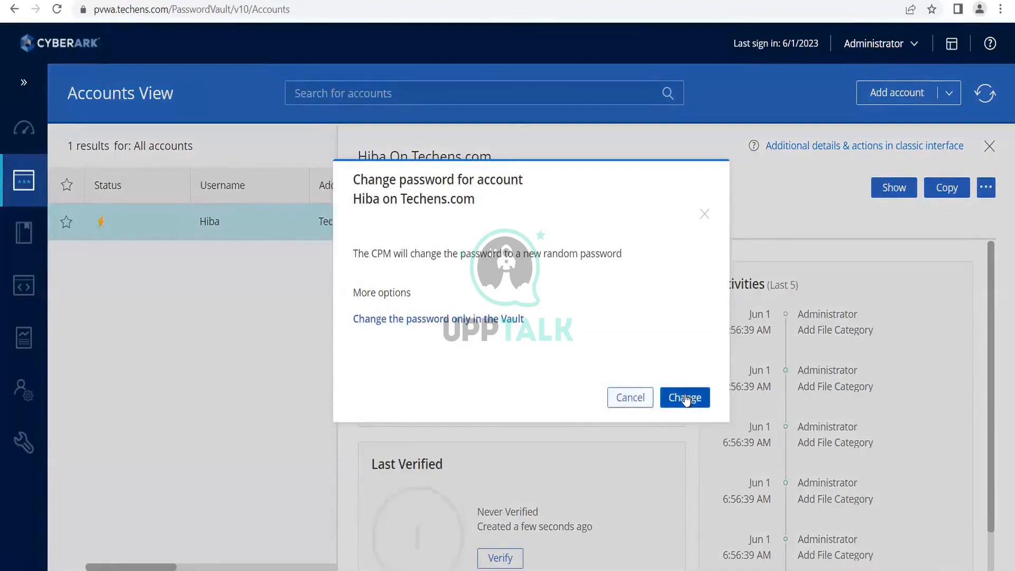
pyautogui.click(686, 395)
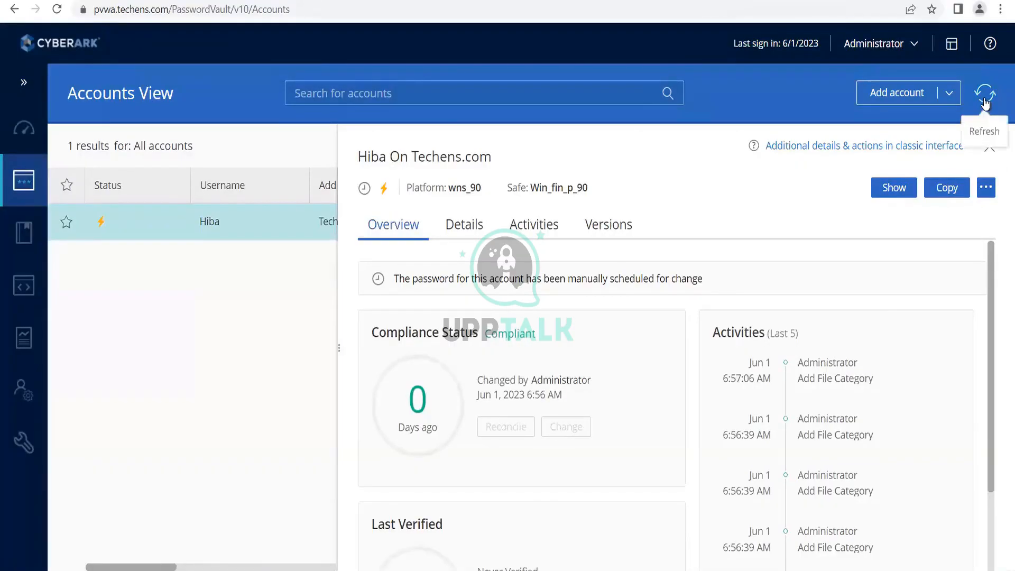
pyautogui.click(985, 101)
pyautogui.click(985, 101)
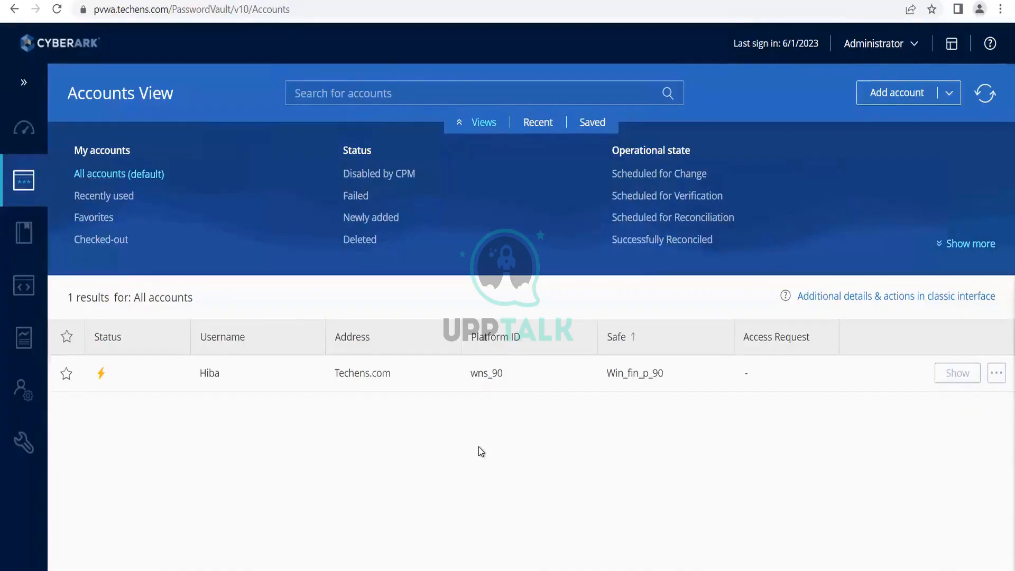
pyautogui.click(997, 373)
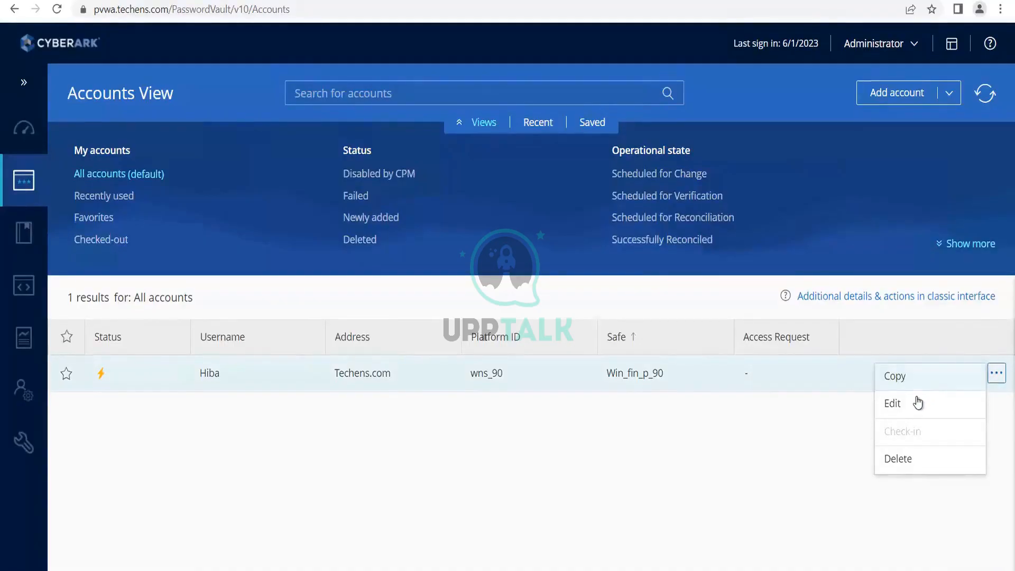
pyautogui.click(842, 461)
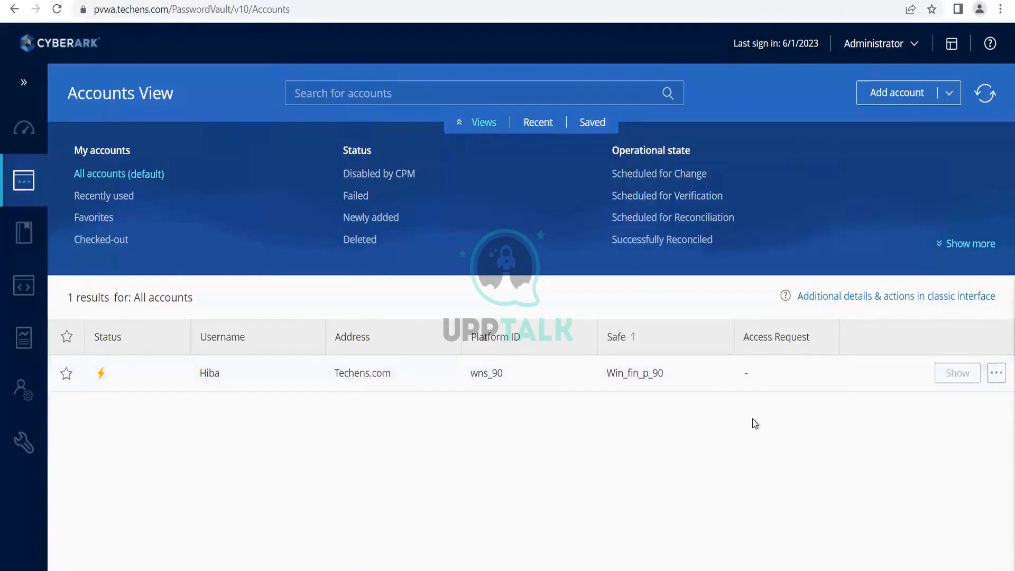
pyautogui.click(663, 382)
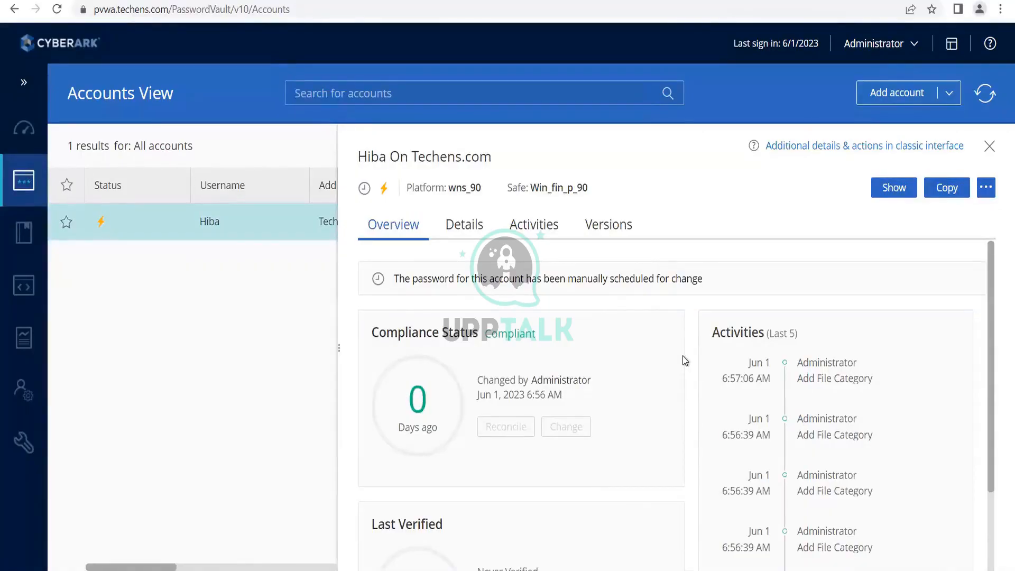
pyautogui.scroll(-3, 718, 415)
pyautogui.moveTo(23, 233)
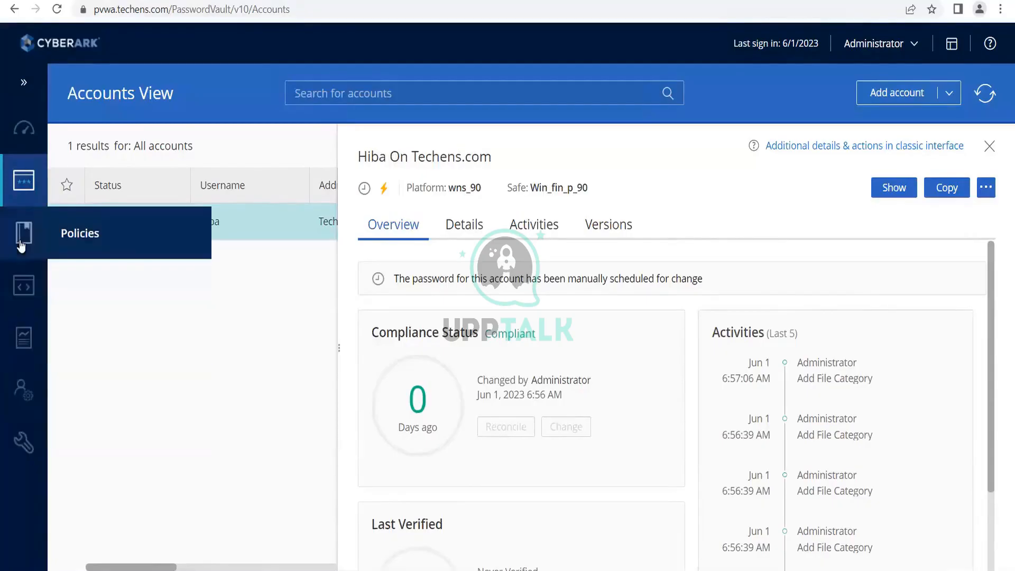
# Step: Set the Session Management monitoring and isolation rule to Active, then list the safes
pyautogui.click(75, 234)
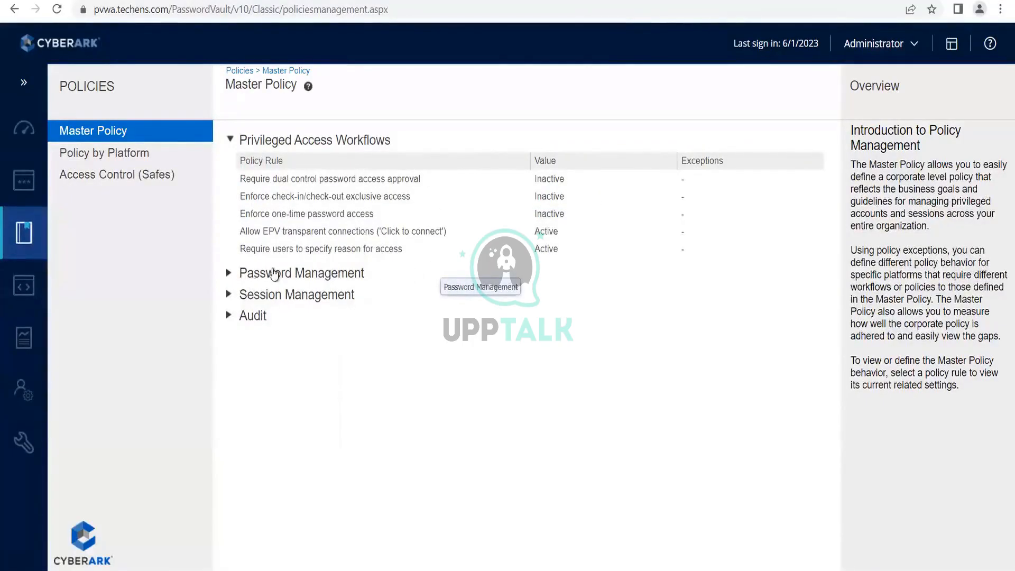
pyautogui.click(242, 295)
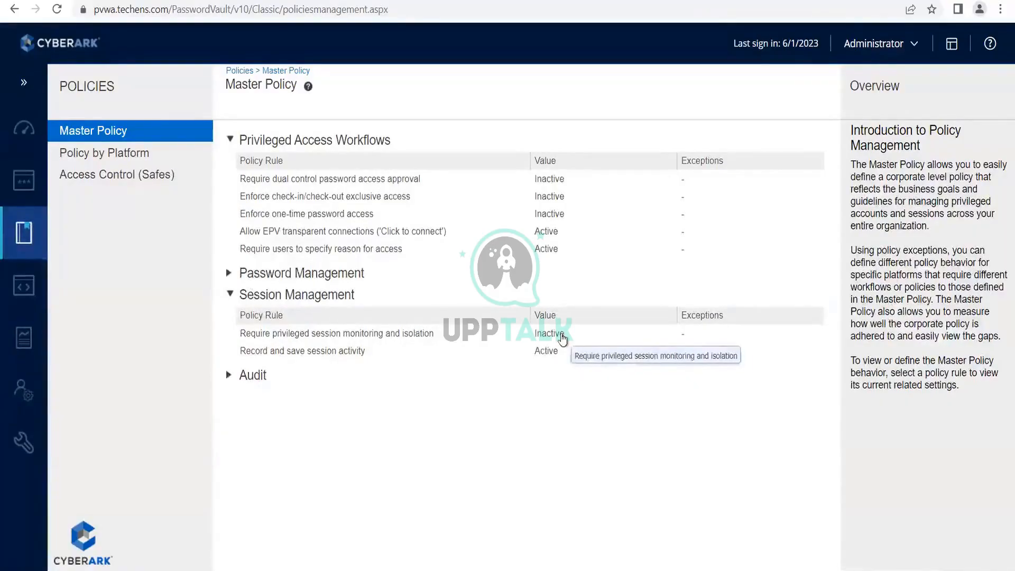
pyautogui.click(563, 339)
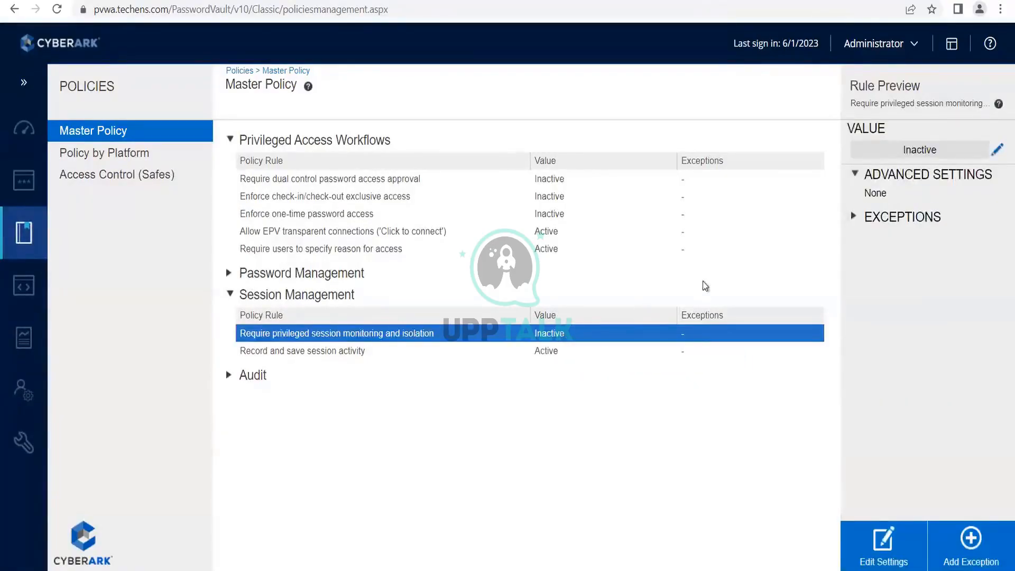
pyautogui.click(999, 152)
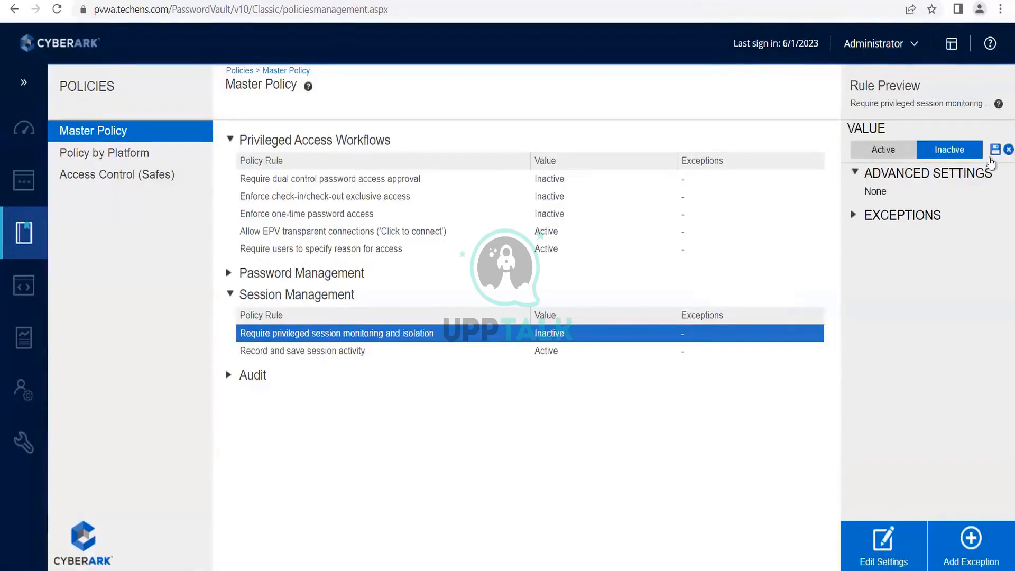
pyautogui.click(887, 151)
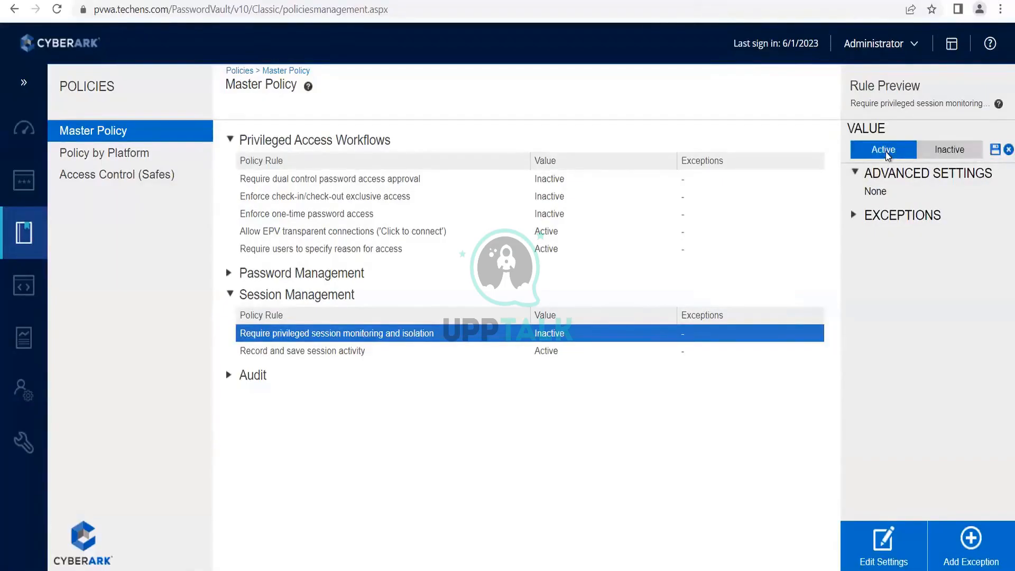
pyautogui.click(996, 150)
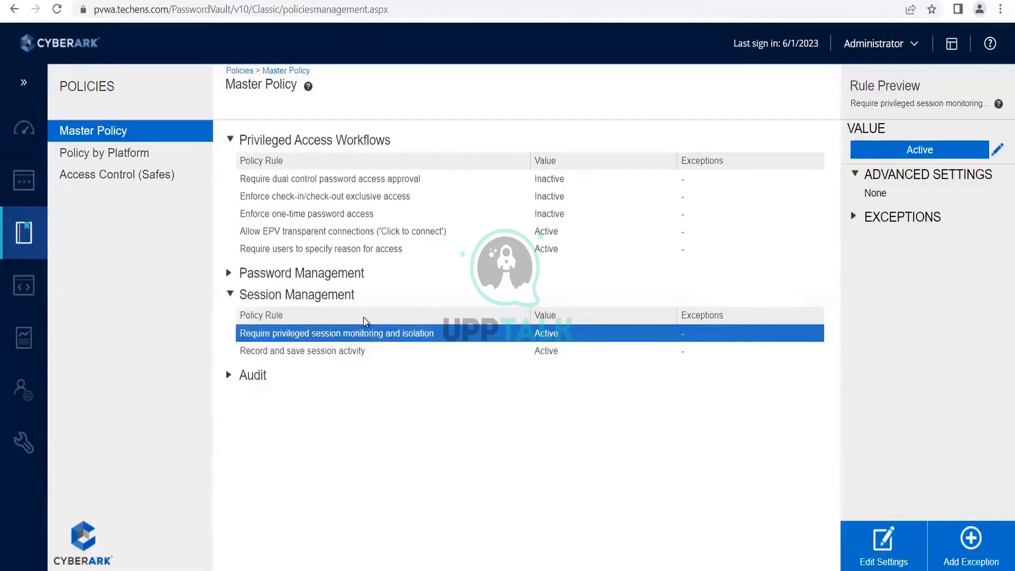
pyautogui.click(152, 176)
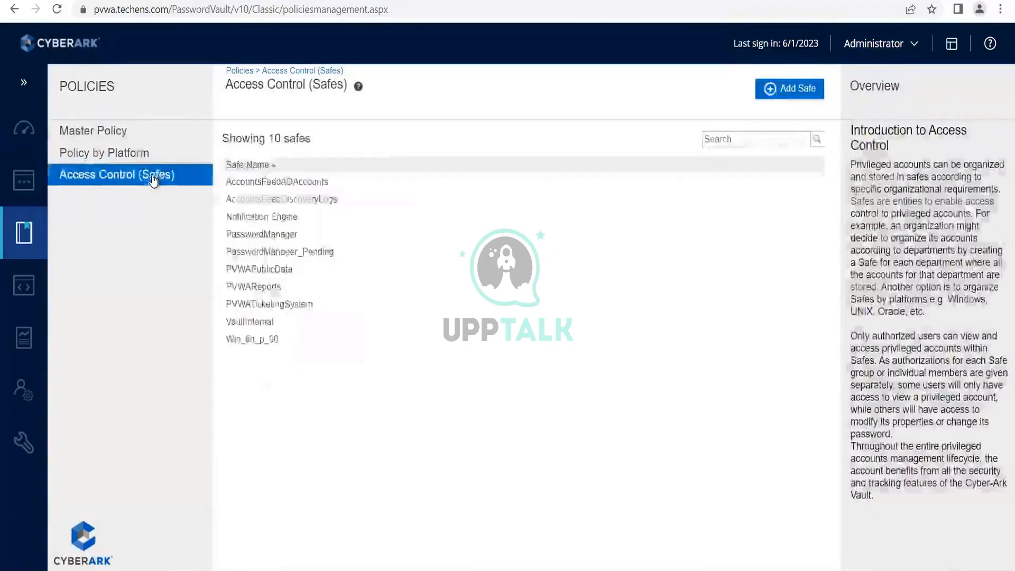
pyautogui.click(256, 342)
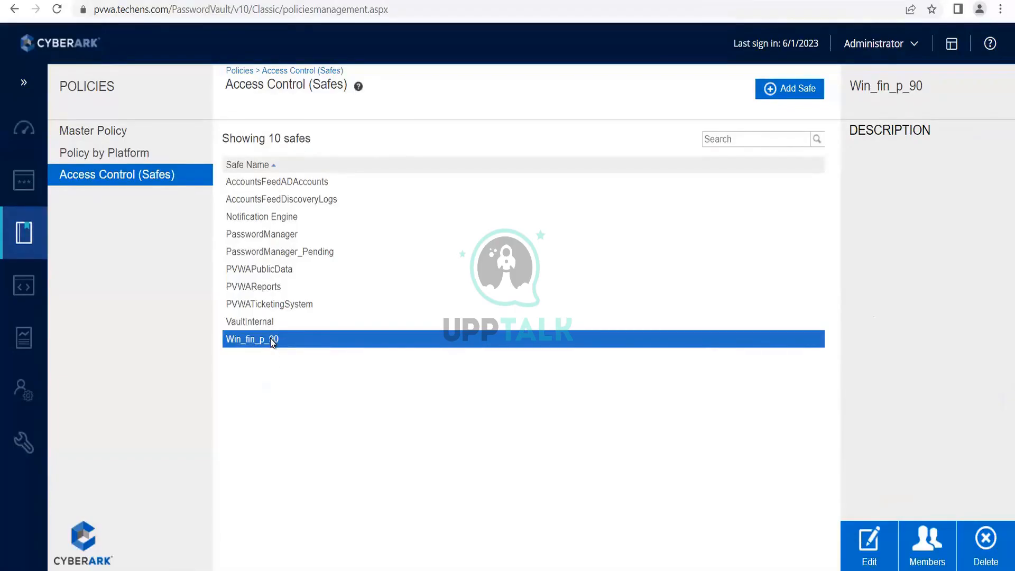
pyautogui.click(870, 540)
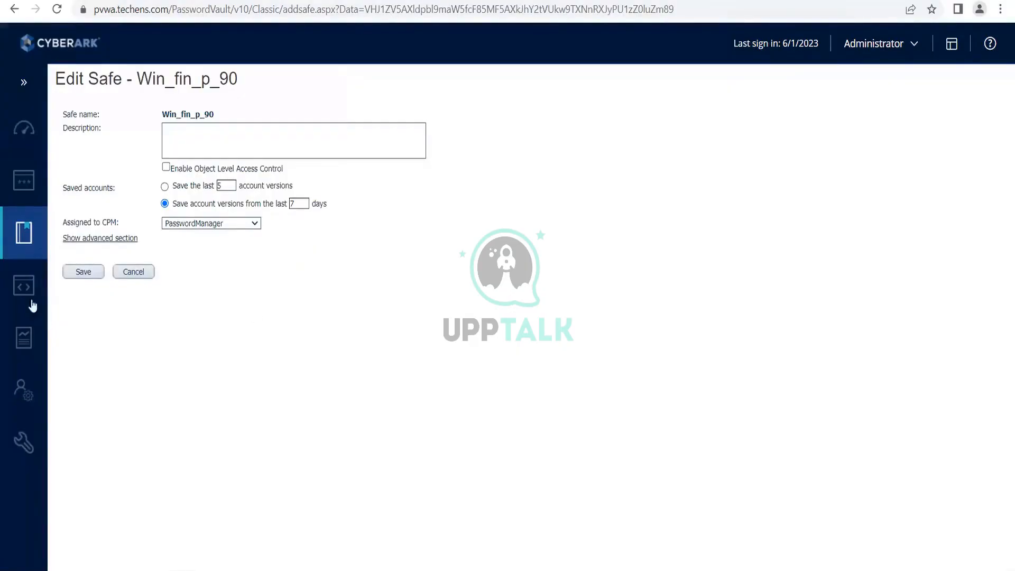
pyautogui.click(82, 272)
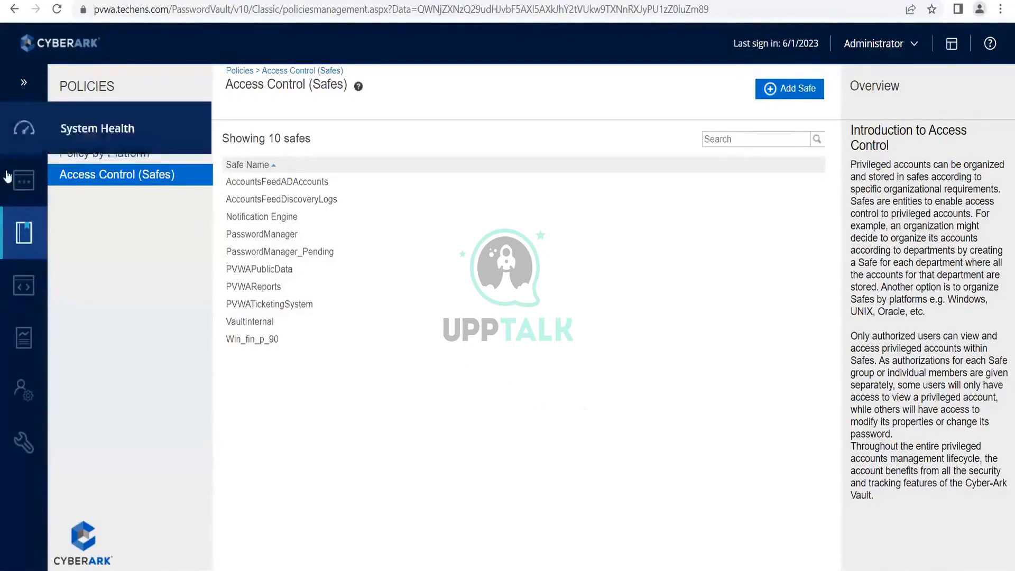
# Step: Review the Techens.com account's details and actions in Accounts View, then go to Policies
pyautogui.click(24, 180)
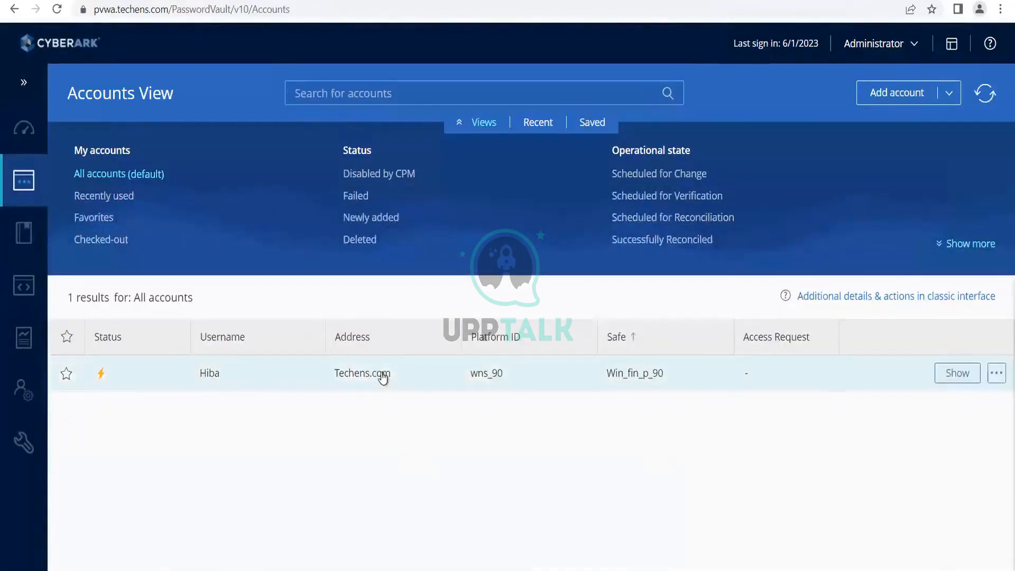
pyautogui.click(382, 376)
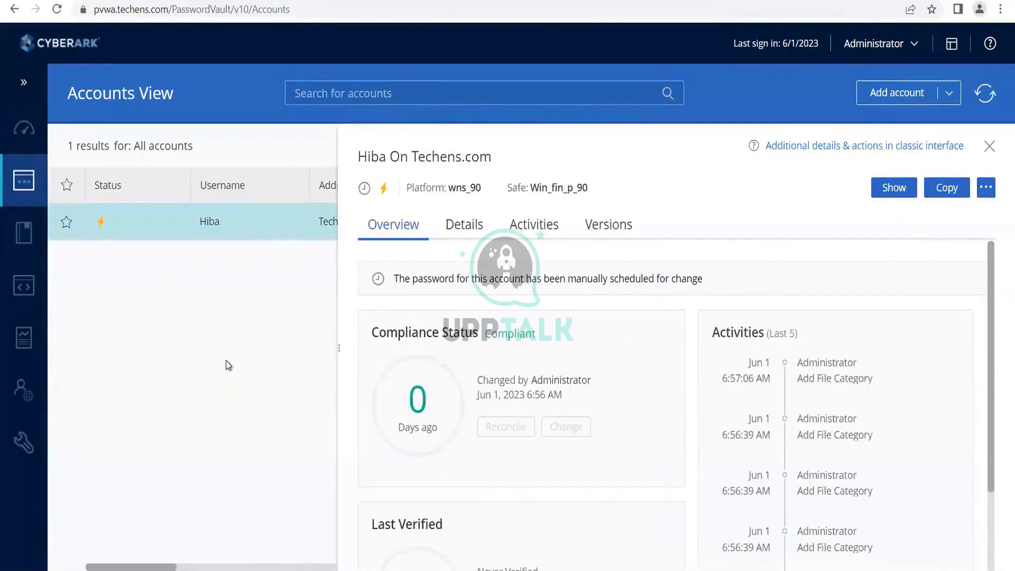
pyautogui.click(984, 189)
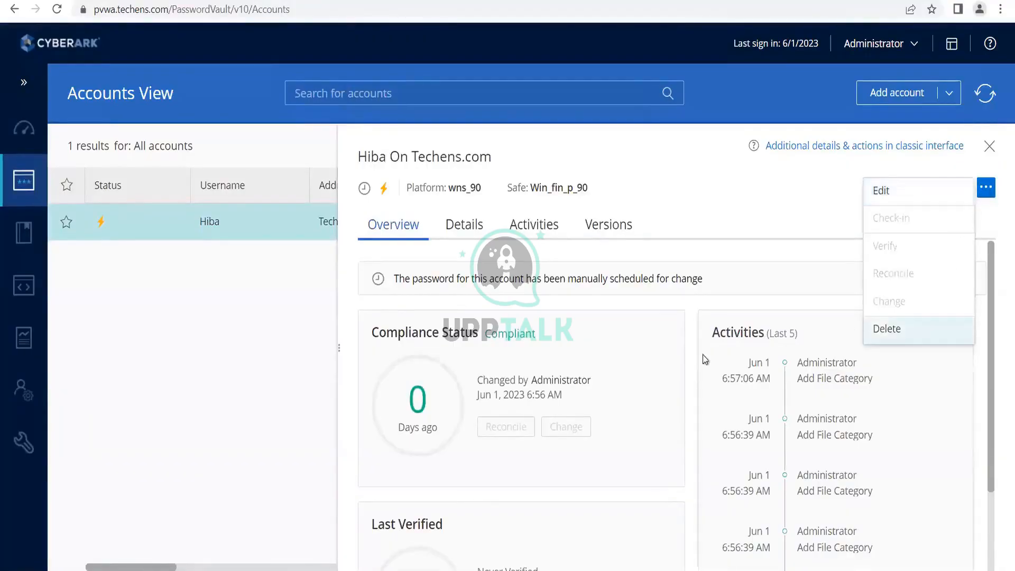
pyautogui.click(178, 339)
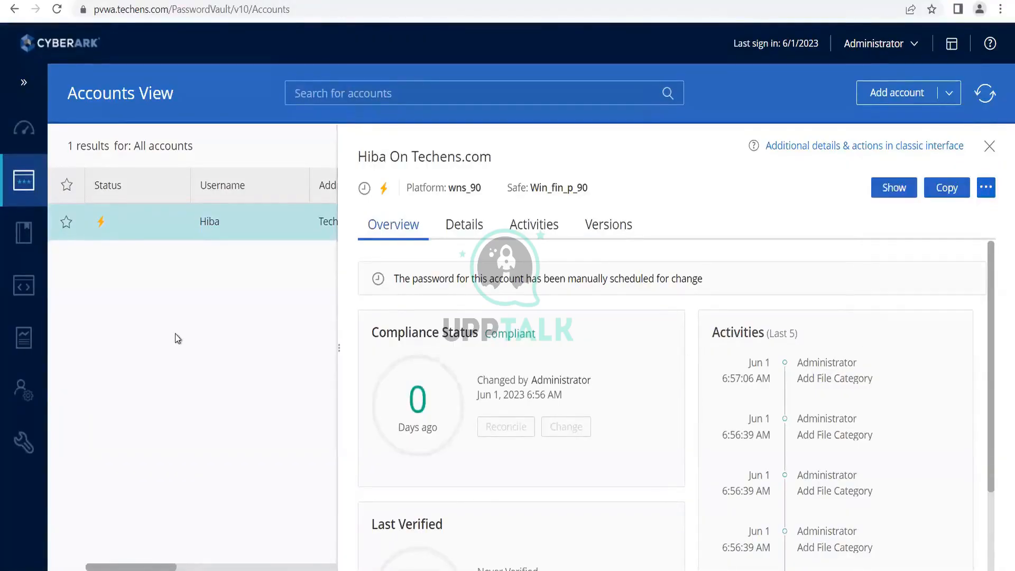
pyautogui.click(991, 147)
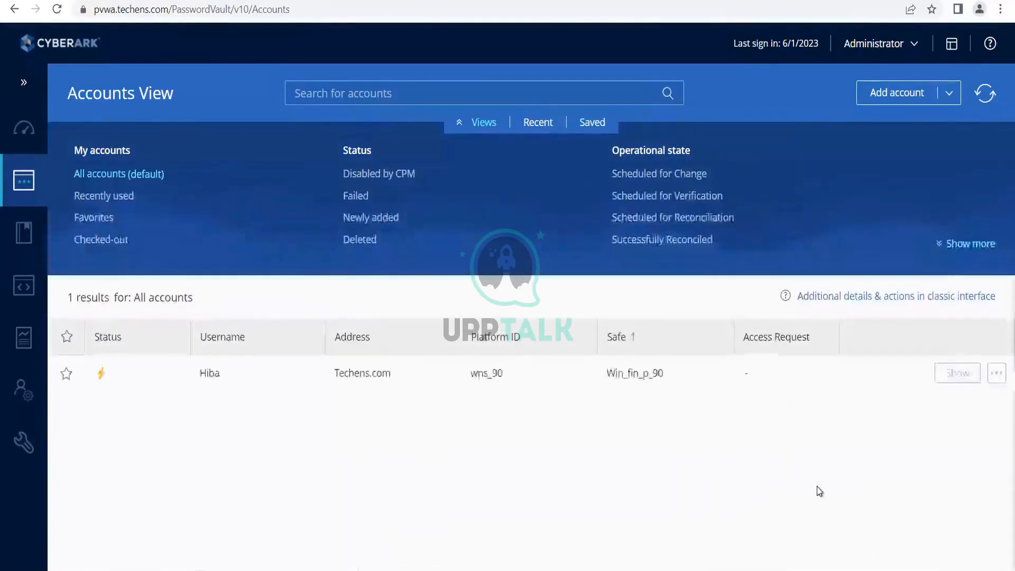
pyautogui.click(22, 229)
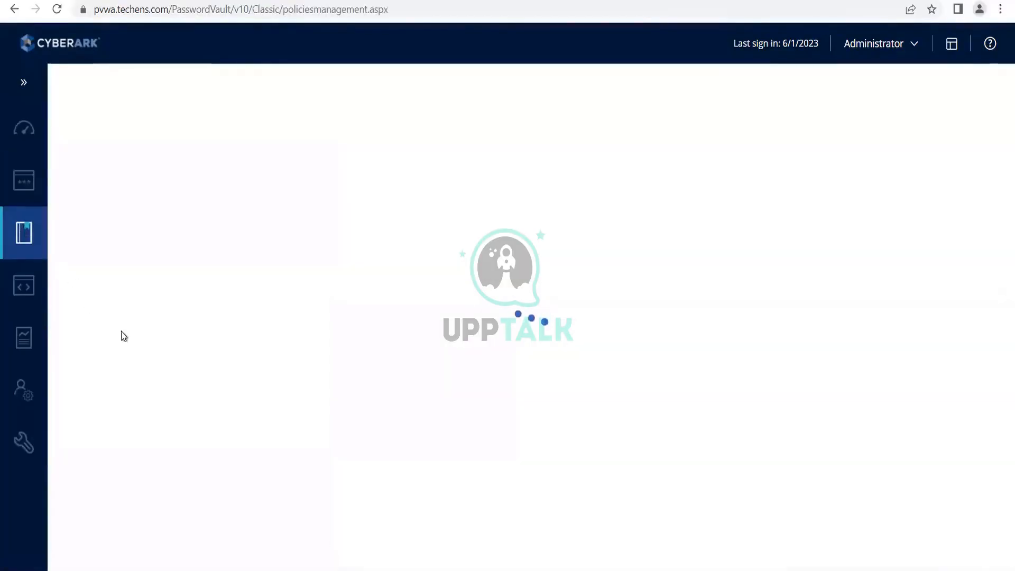